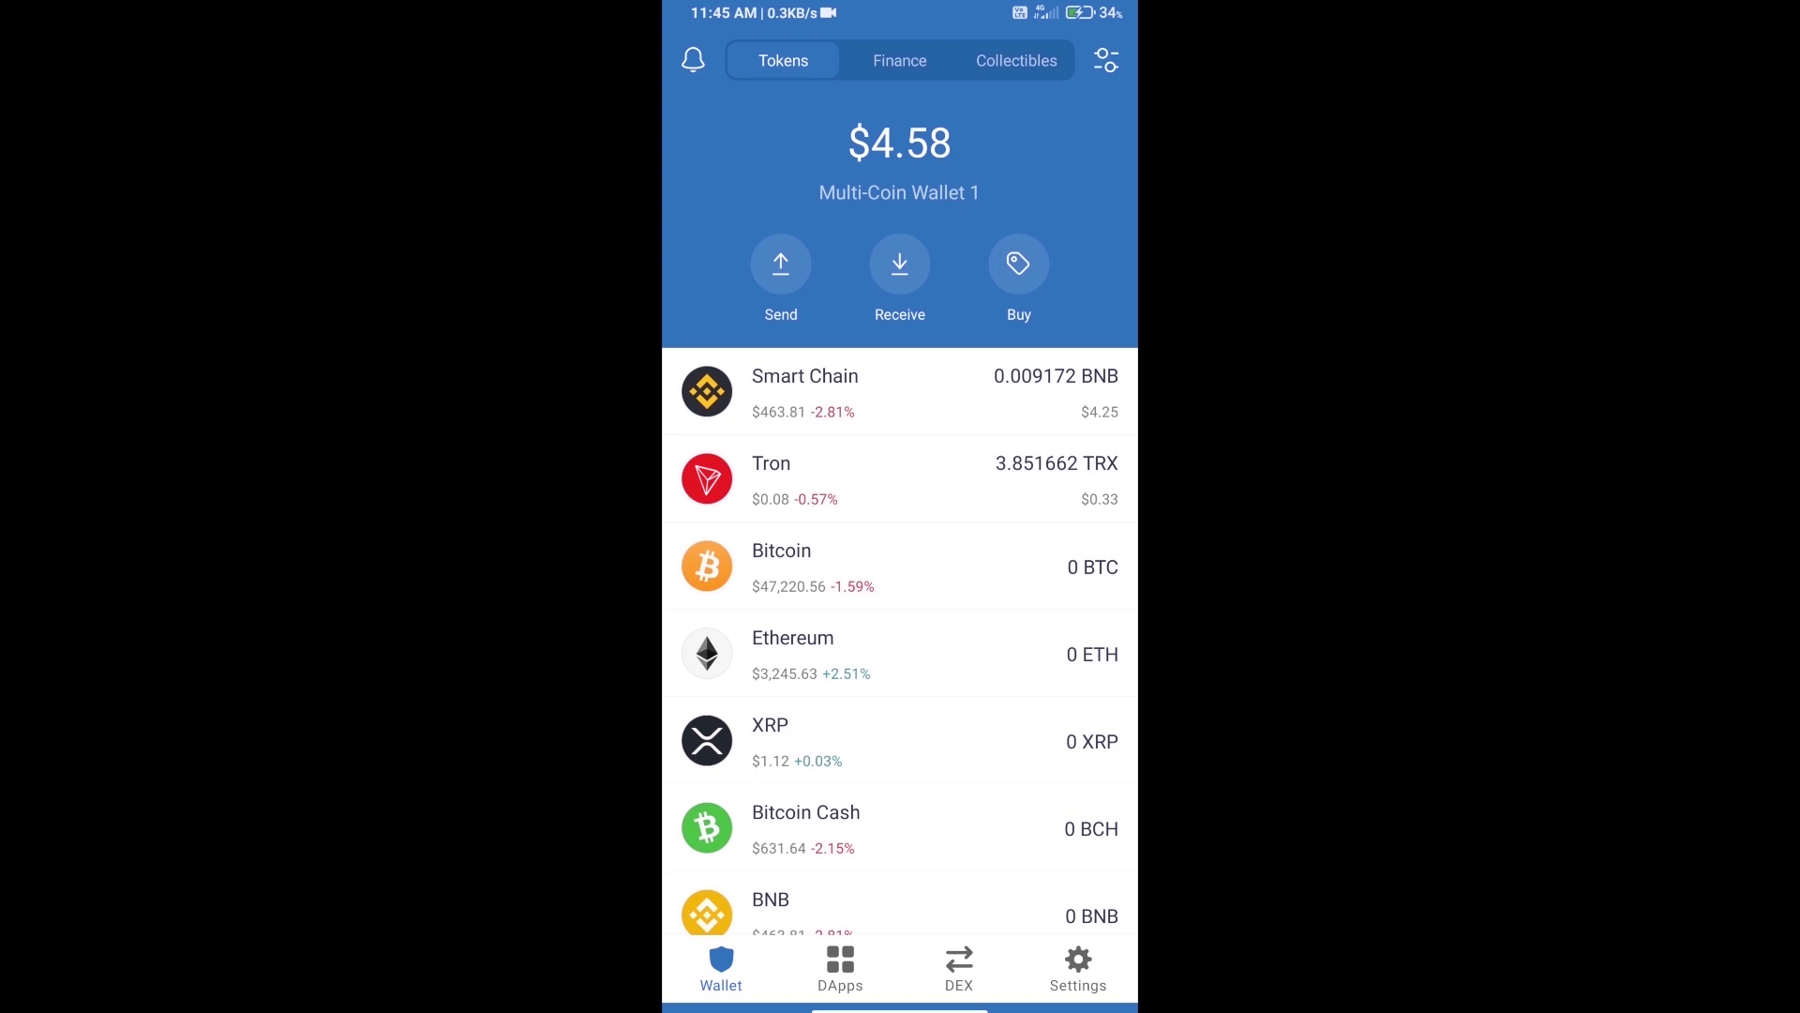
Step: Search Buy for 'bnb', preview the Smart Chain BNB purchase, then return to the results
left_click(1018, 263)
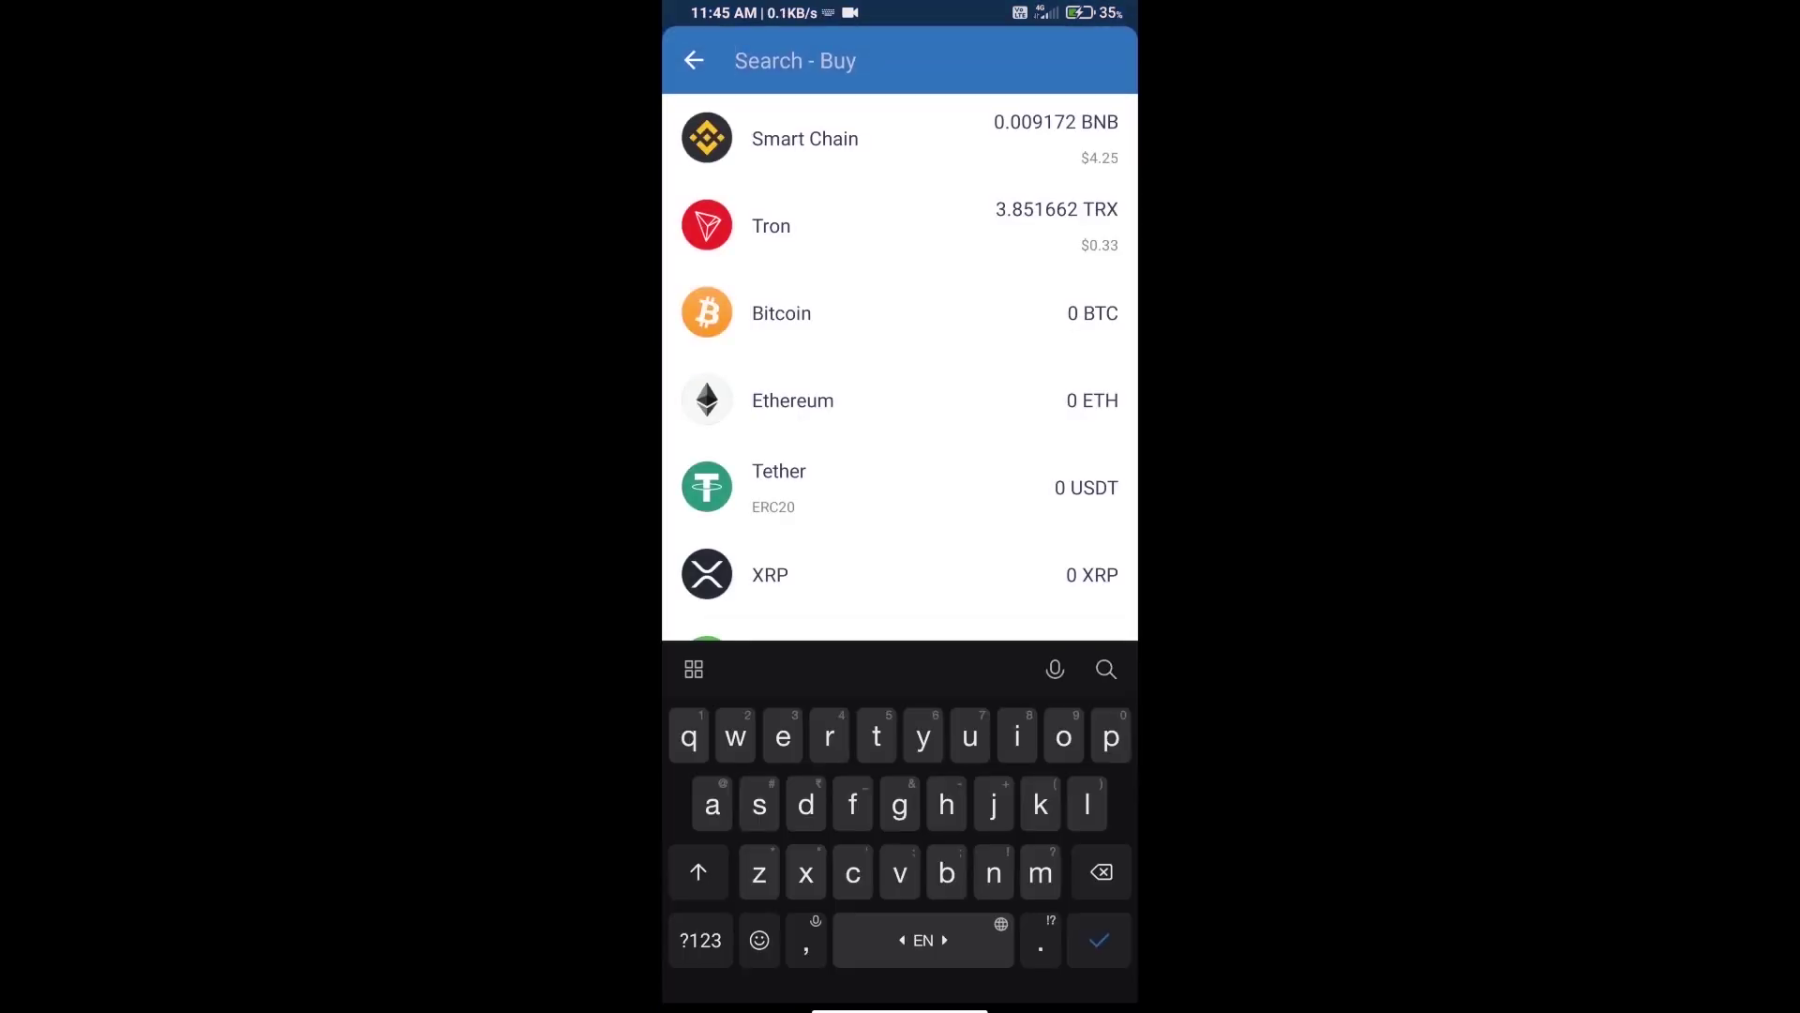
type("bnb")
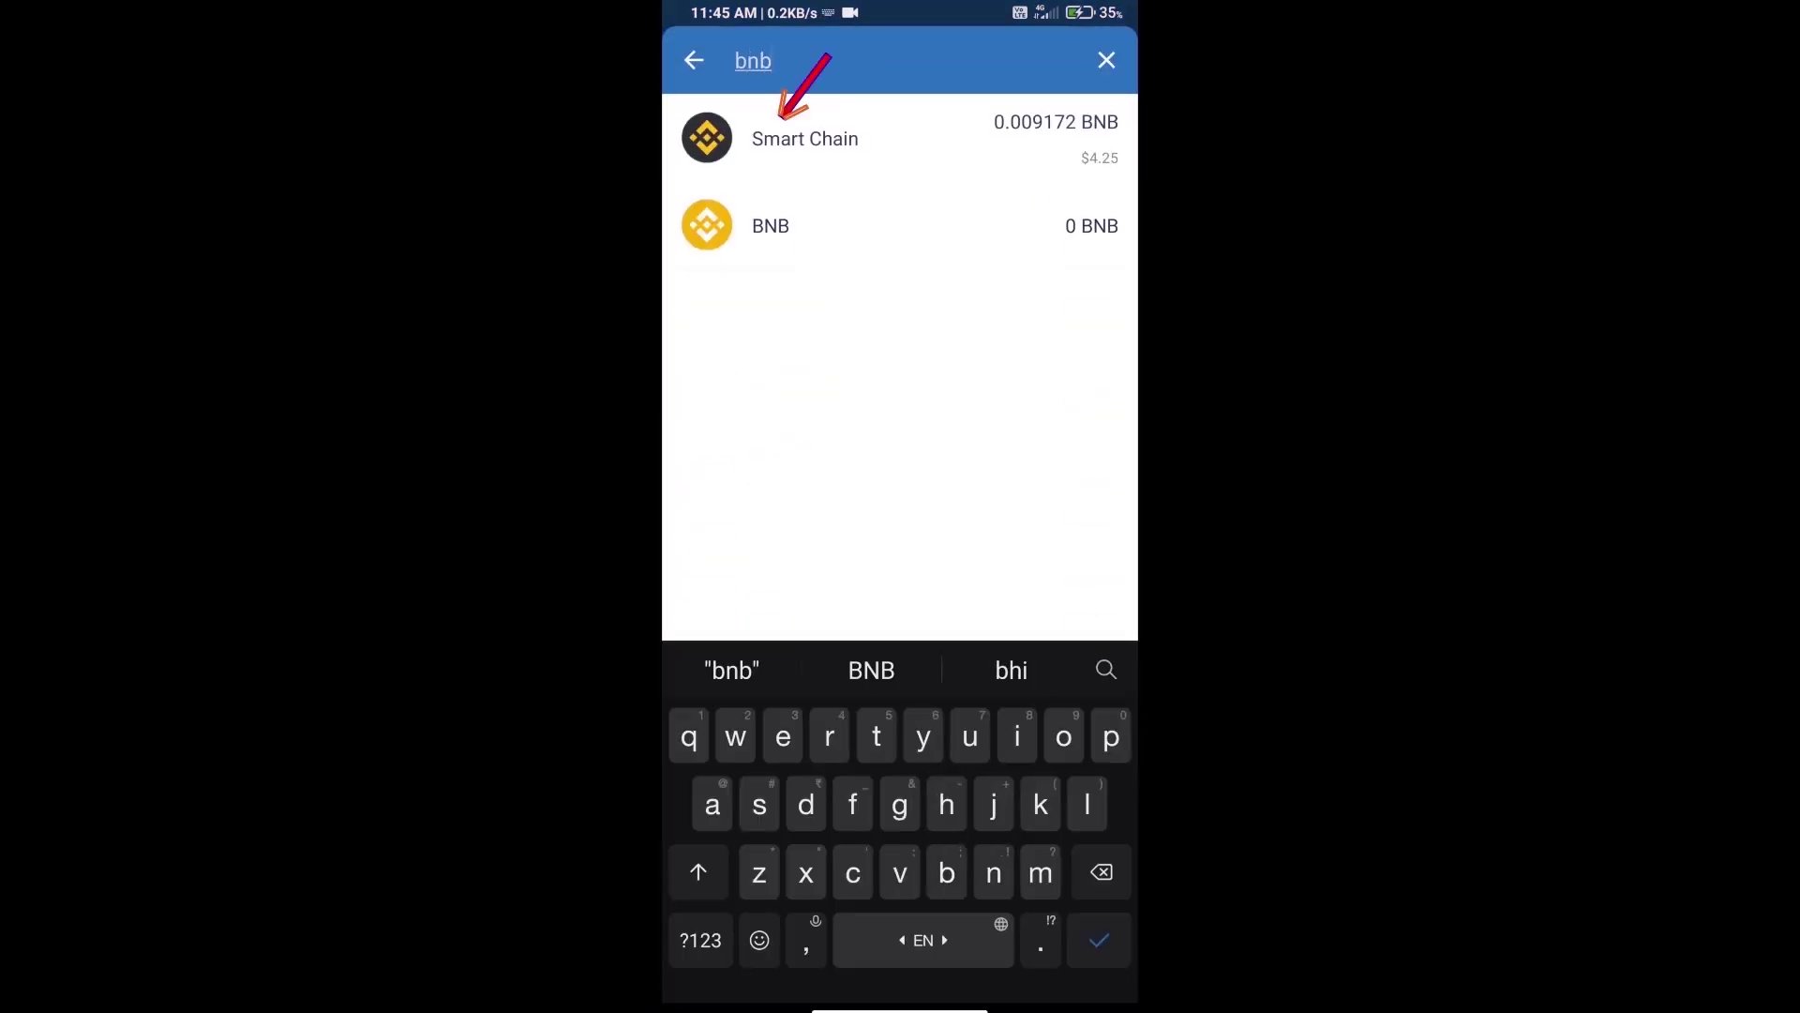
left_click(805, 137)
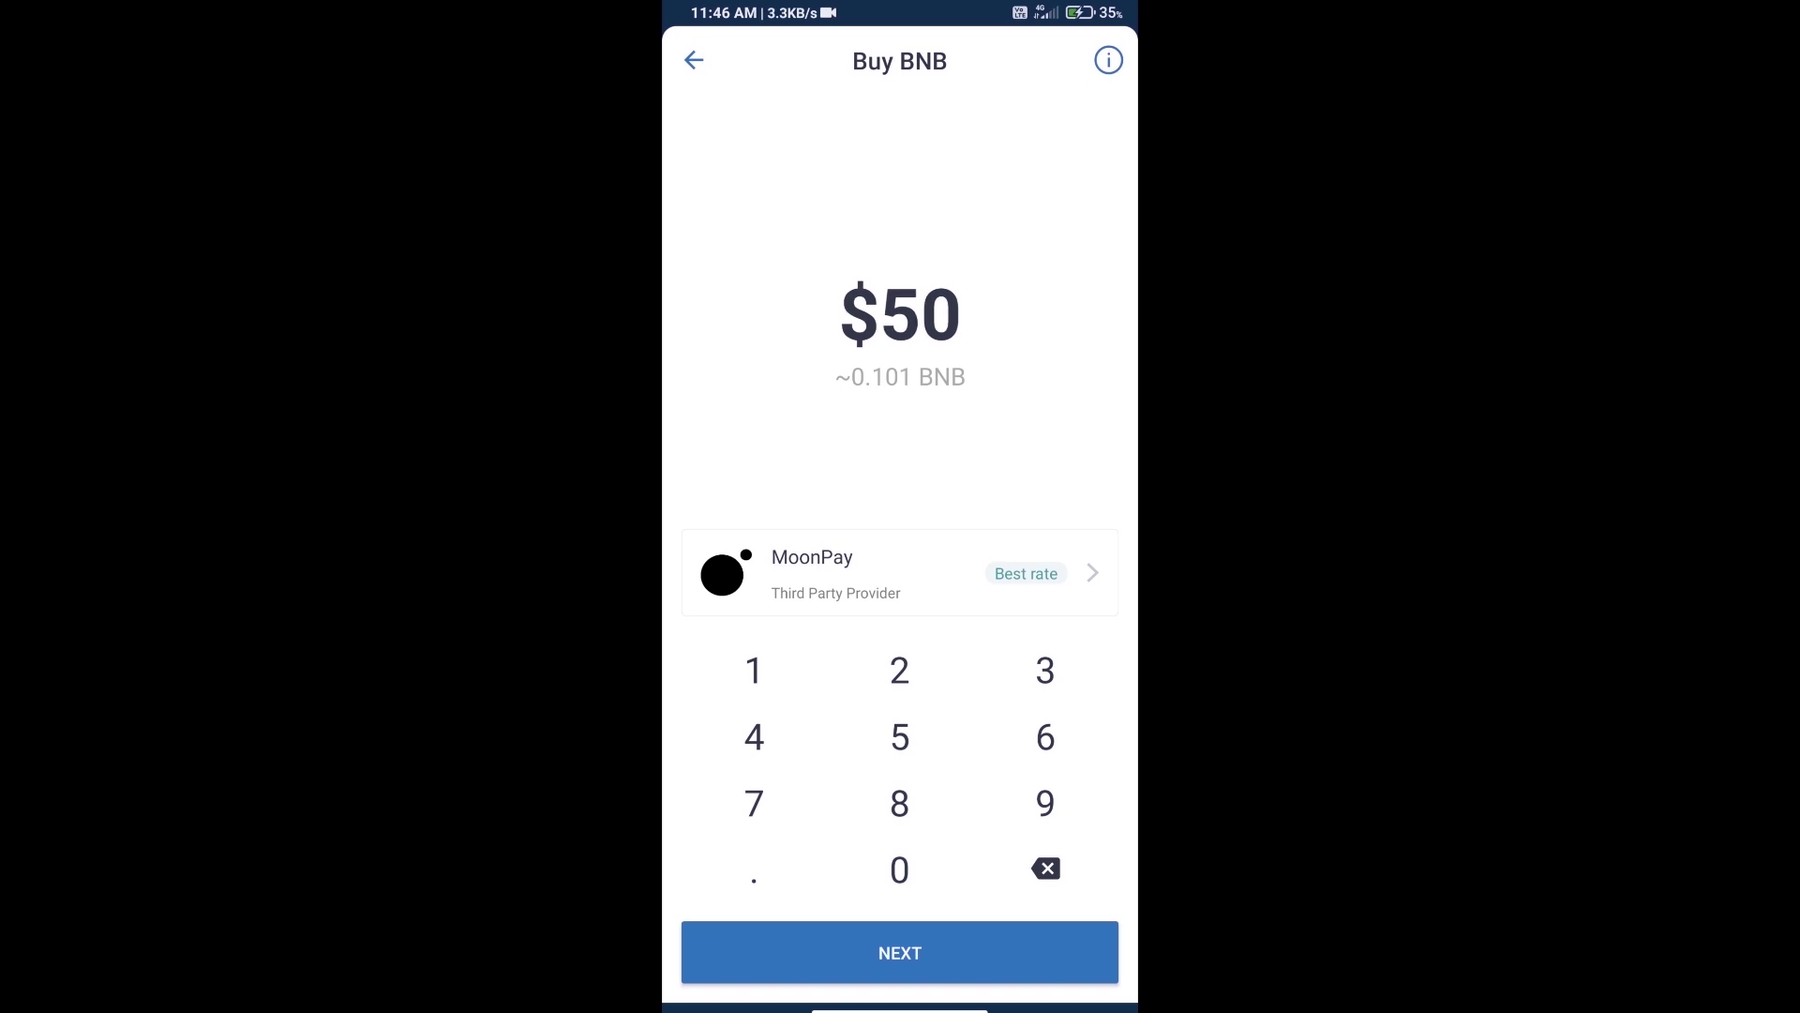
key("Escape")
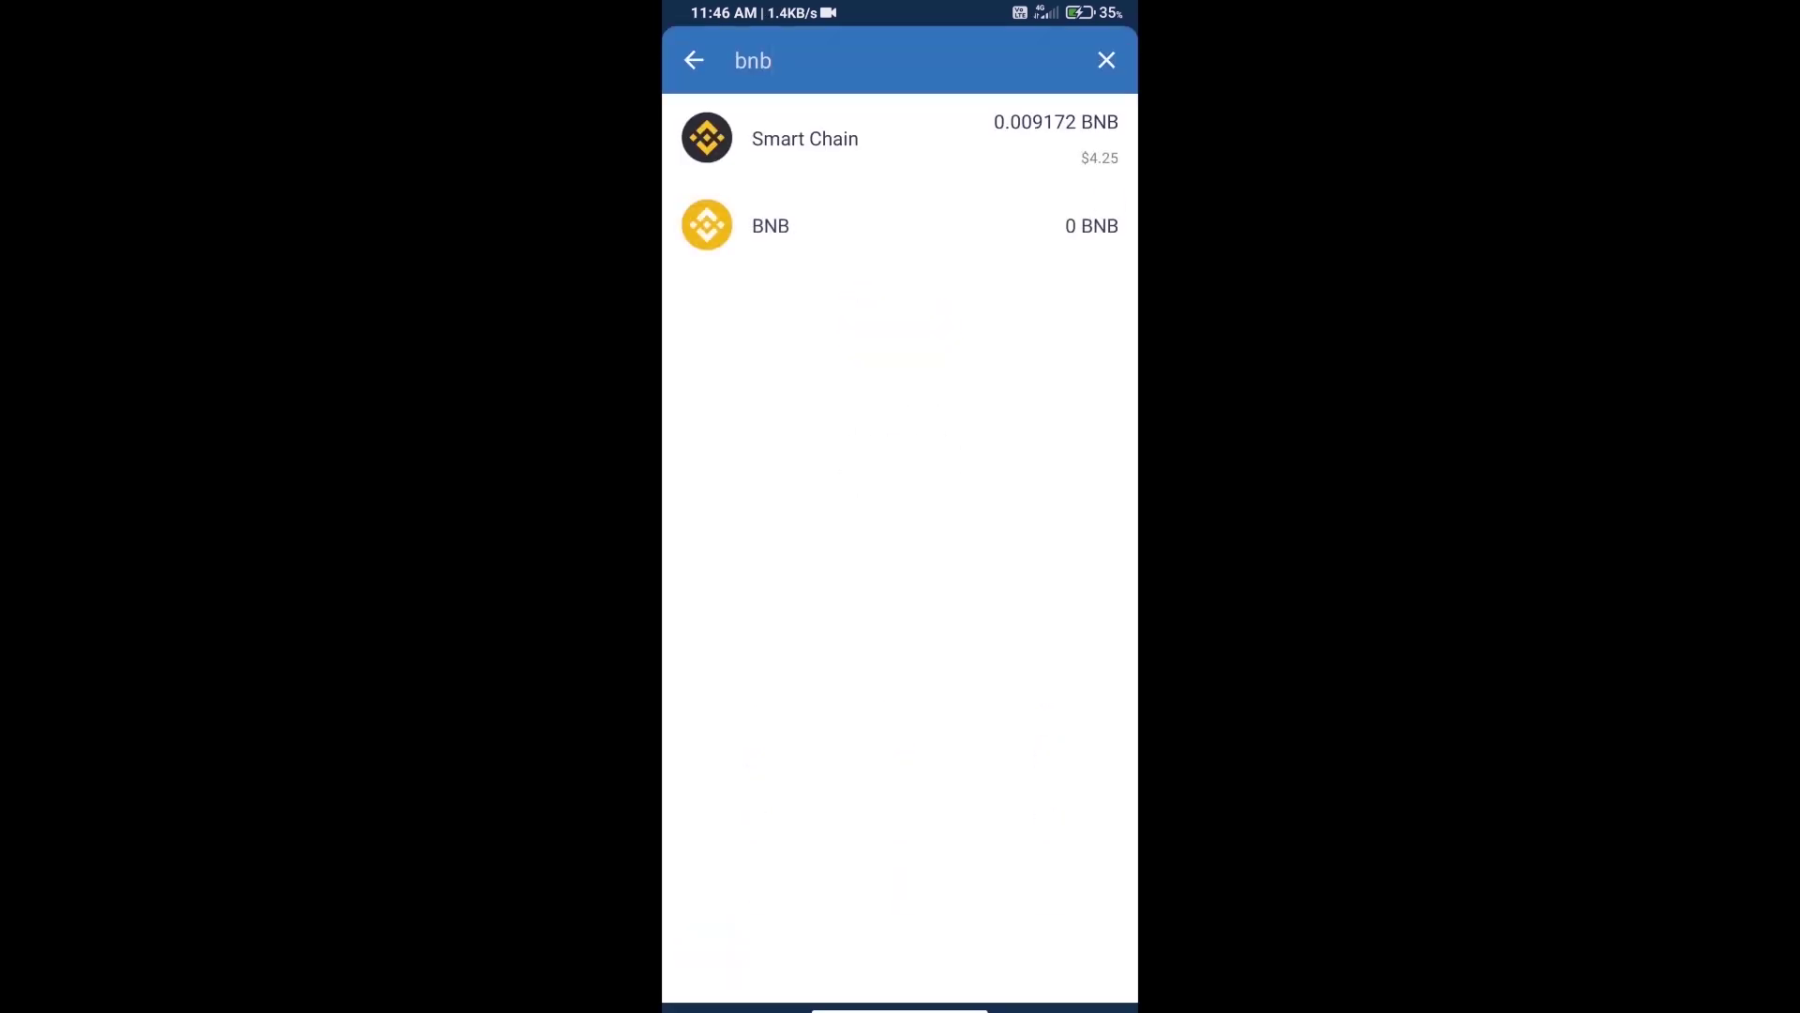
Step: Open PancakeSwap from the DApps browser history and bring up its wallet-connection options
key("Escape")
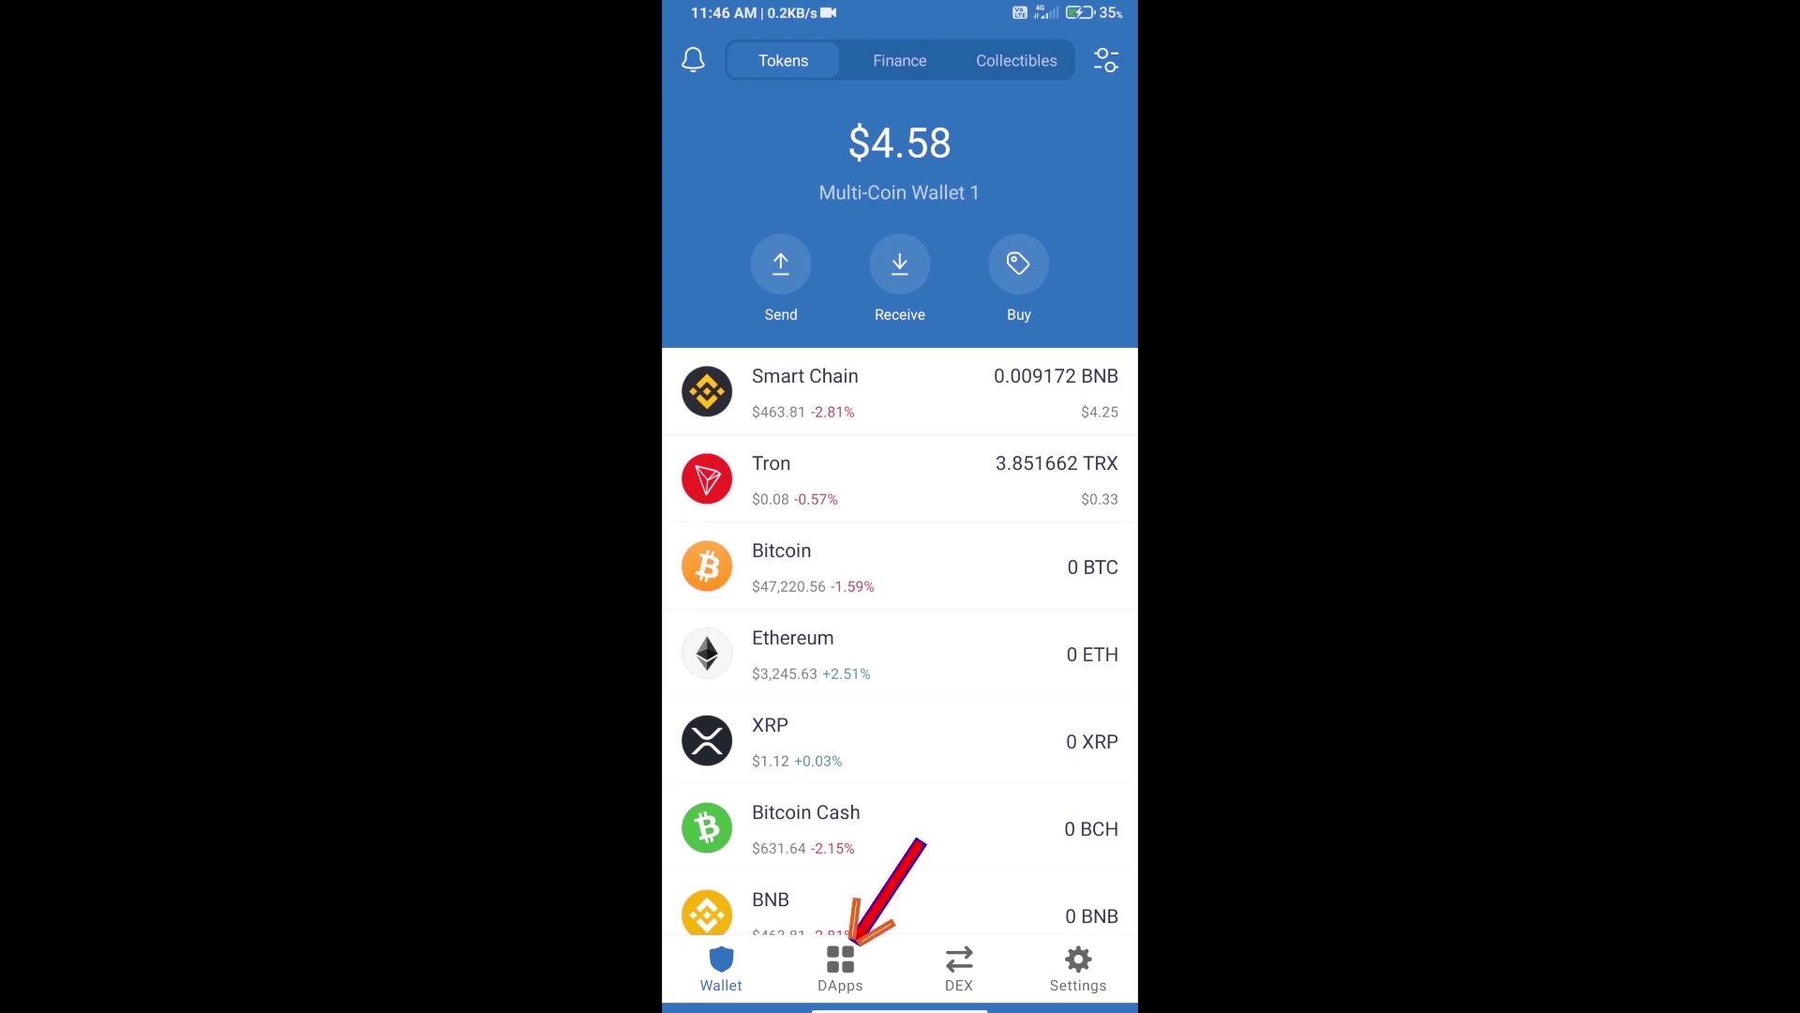
left_click(840, 968)
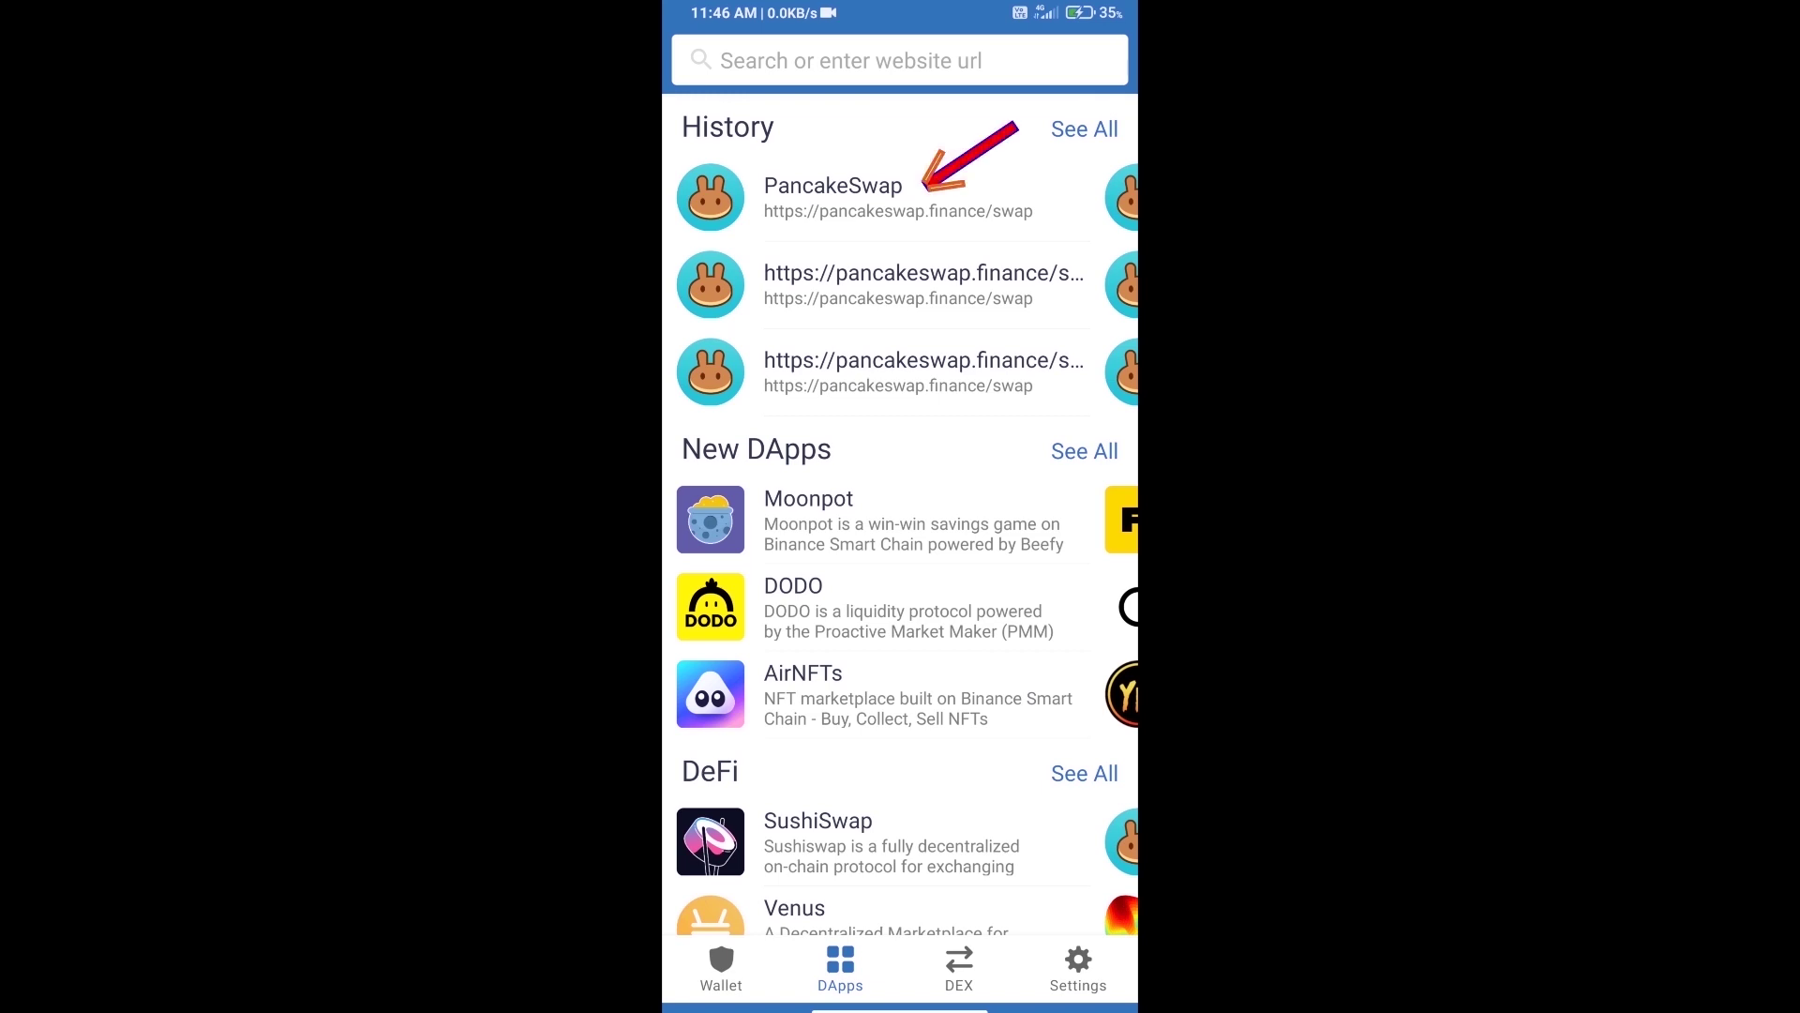
left_click(843, 197)
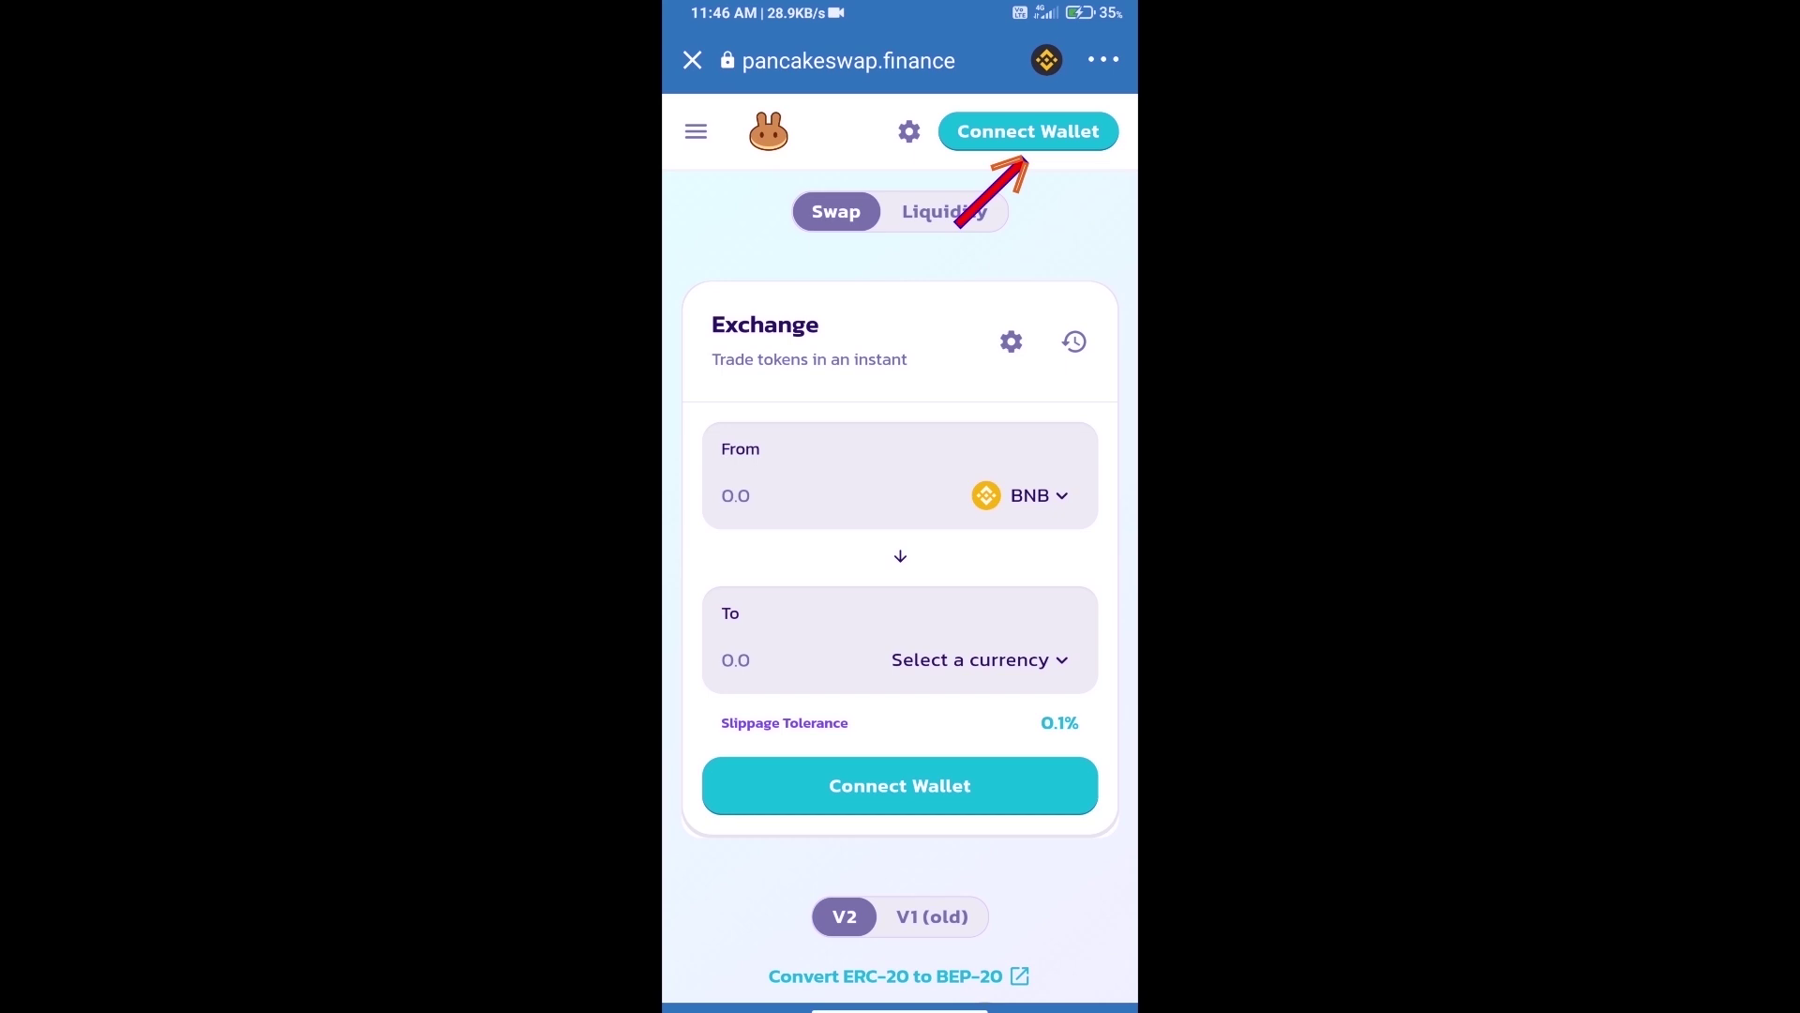
left_click(1028, 131)
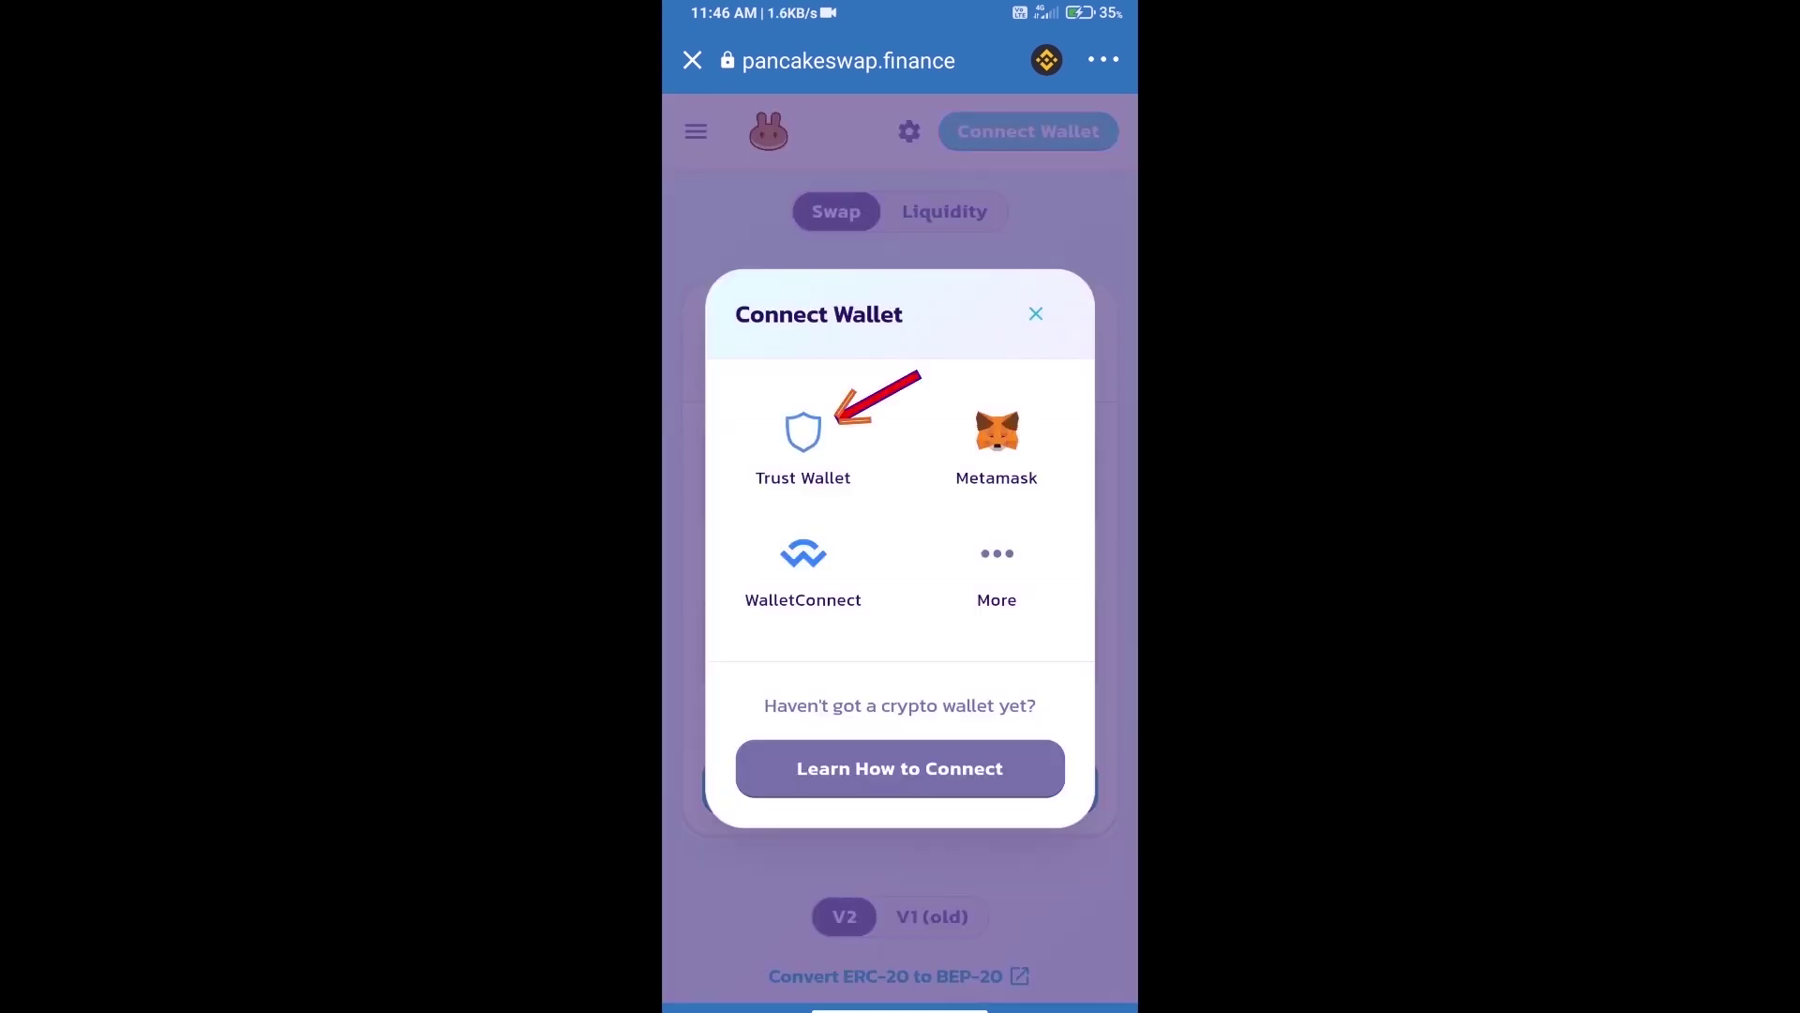
Step: Connect Trust Wallet, open the receiving-token picker, and copy RedZilla's contract address from CoinMarketCap
left_click(803, 436)
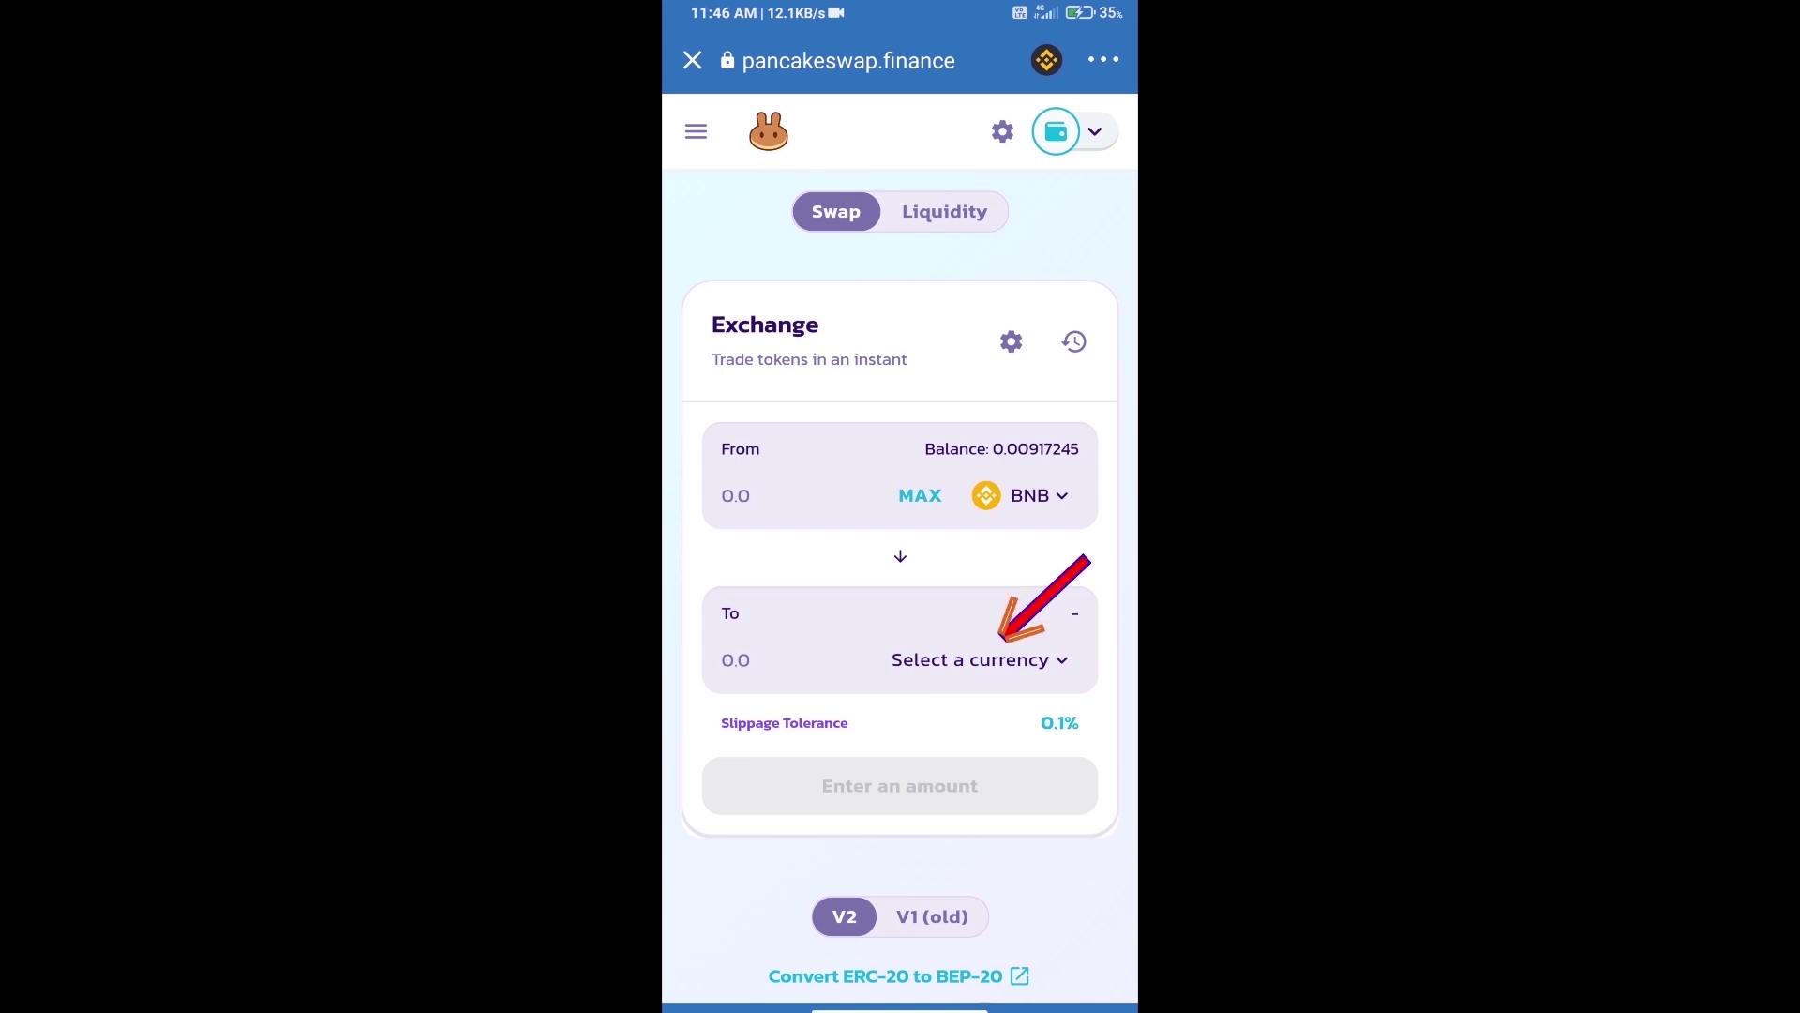
left_click(981, 660)
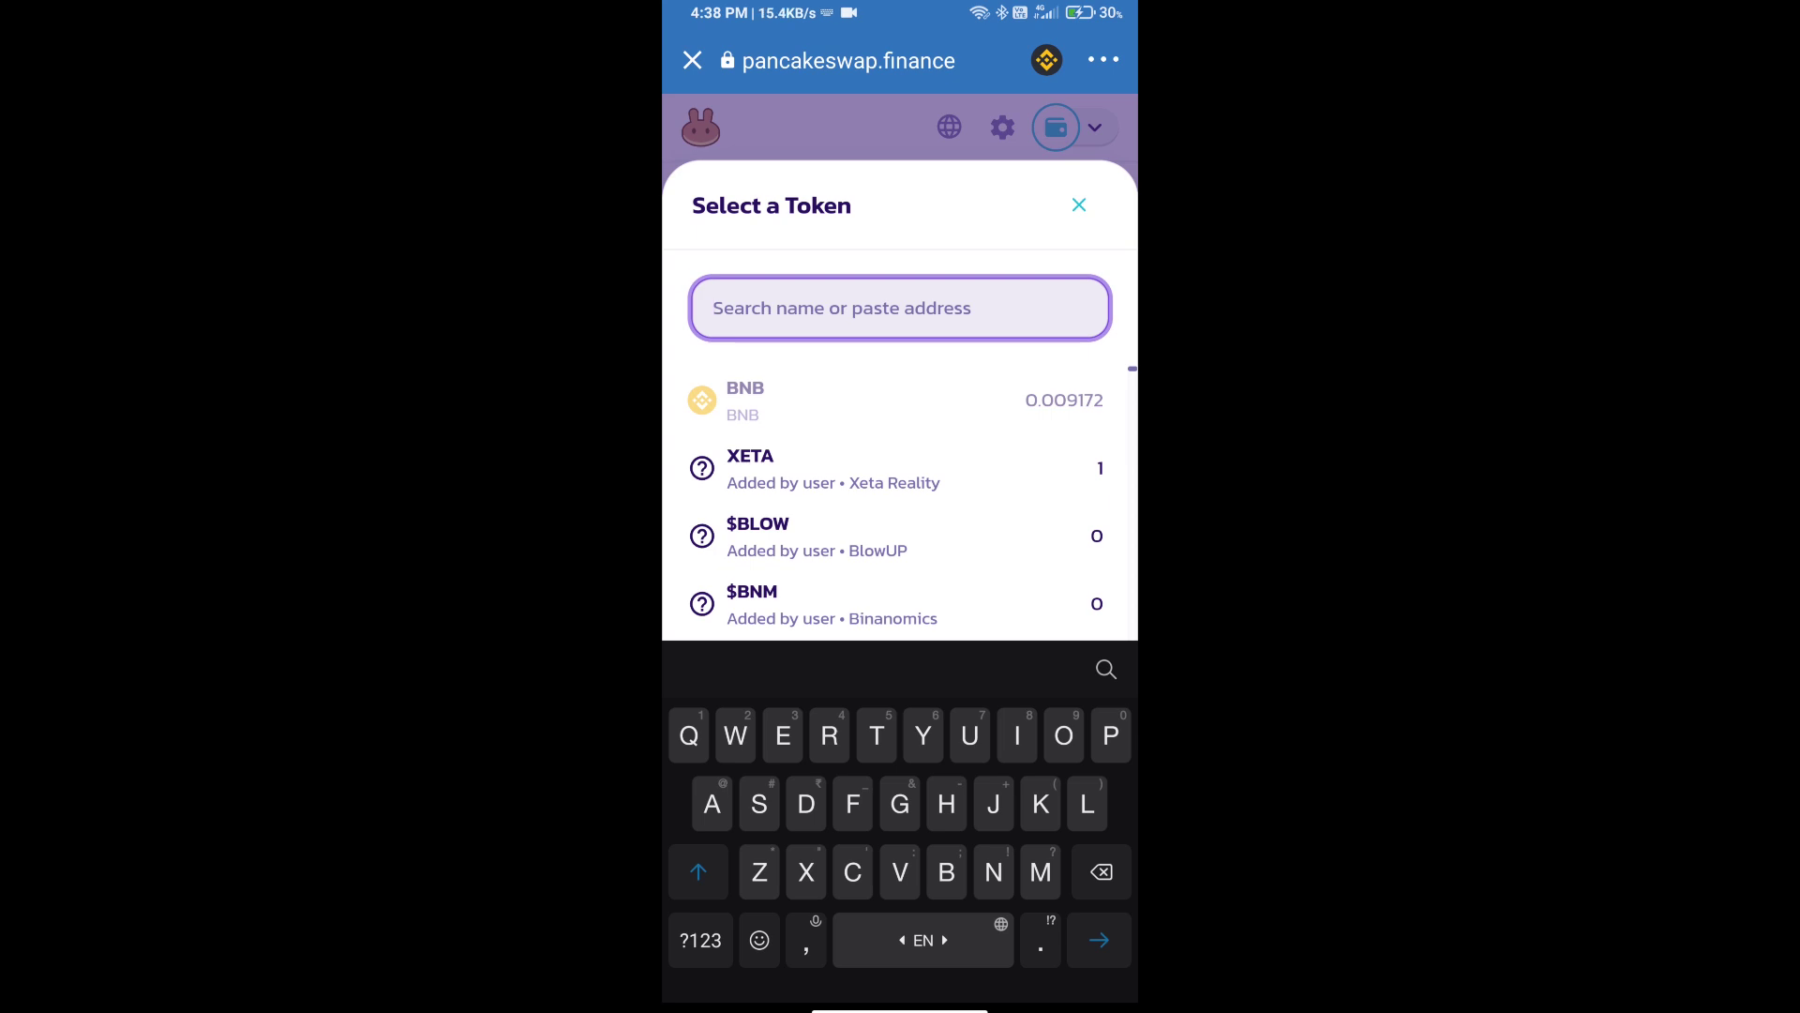
left_click_drag(901, 1005, 900, 633)
left_click(1026, 643)
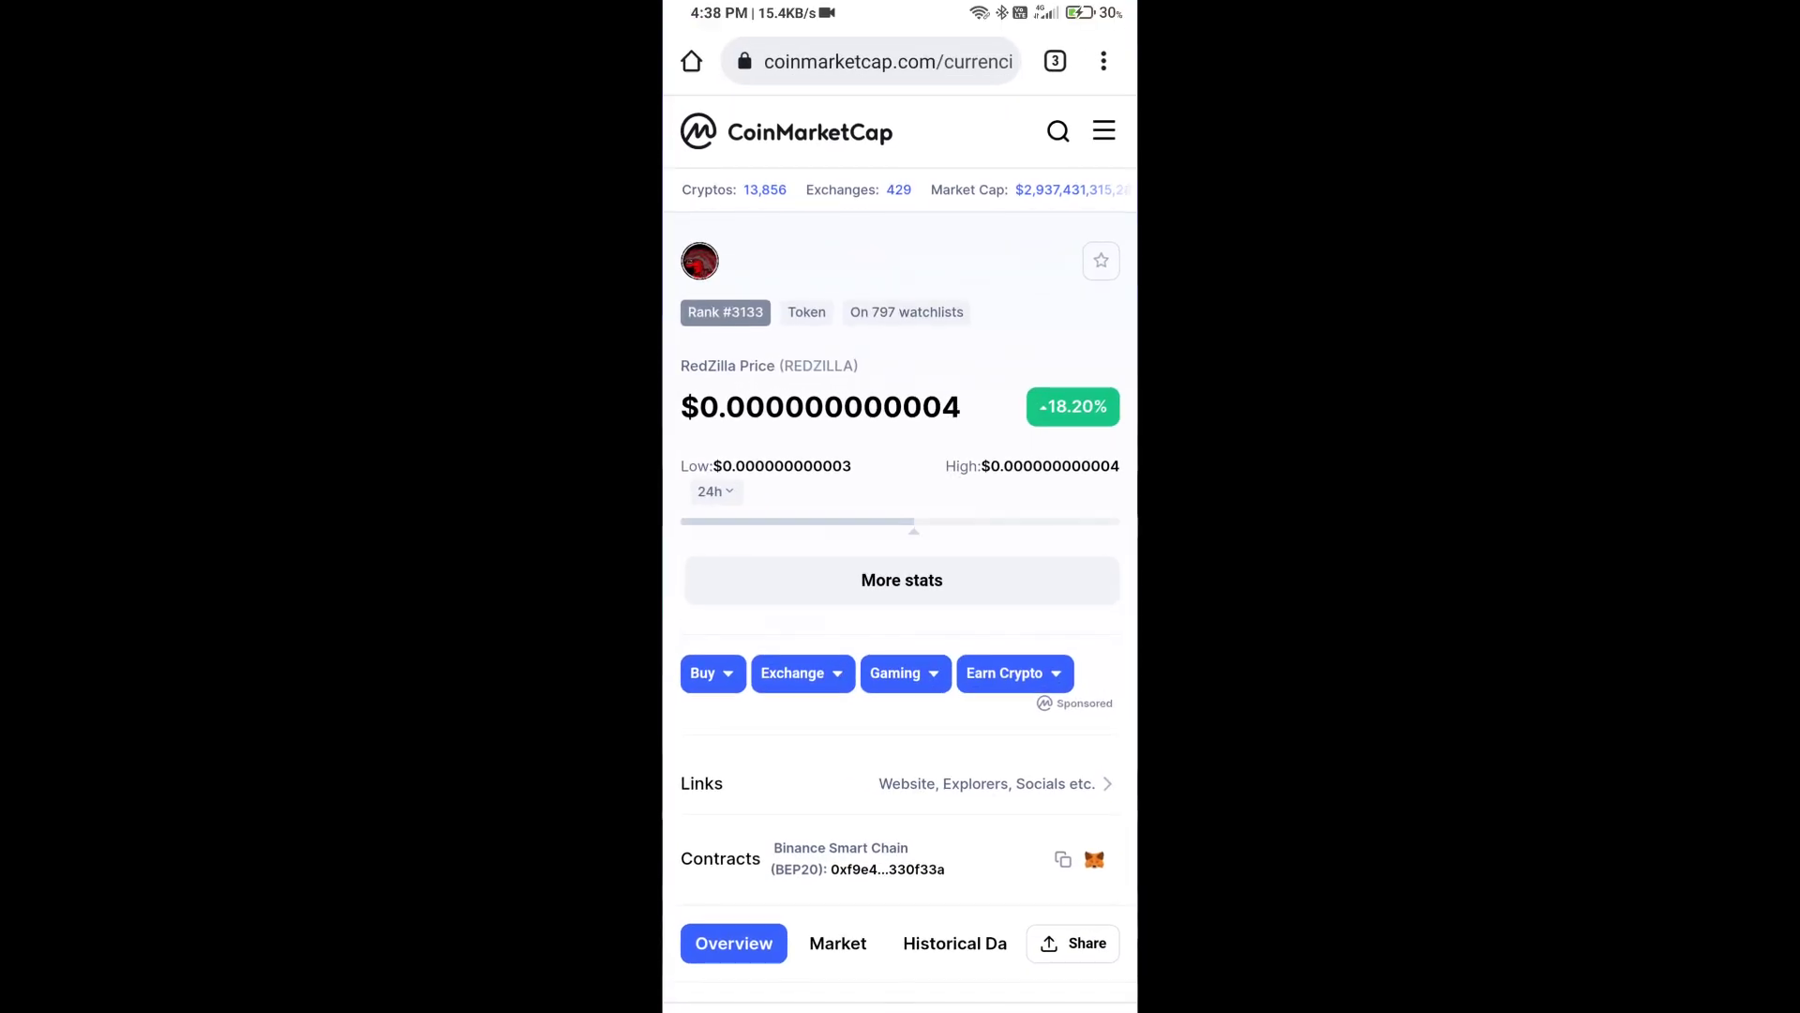
left_click(1063, 860)
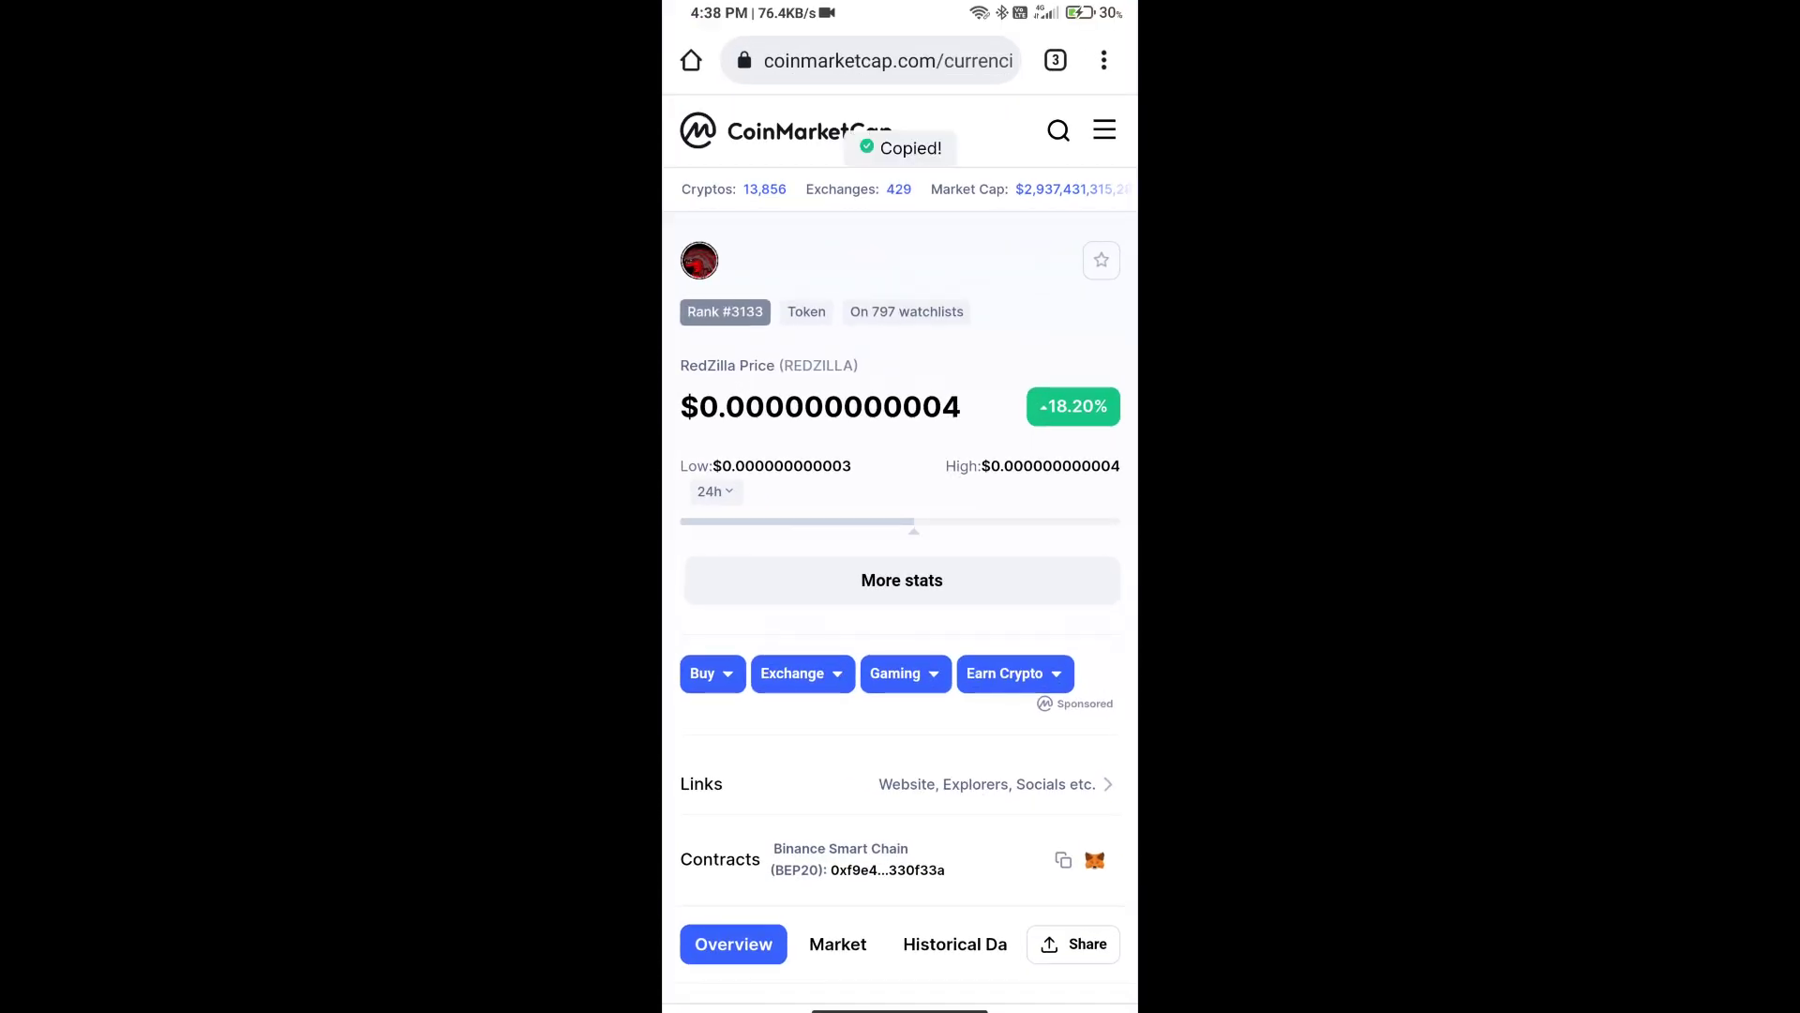
left_click_drag(900, 1006, 900, 633)
left_click(1002, 605)
Step: Paste RedZilla's contract address into token search and import REDZILLA, accepting the risk warning
left_click(713, 308)
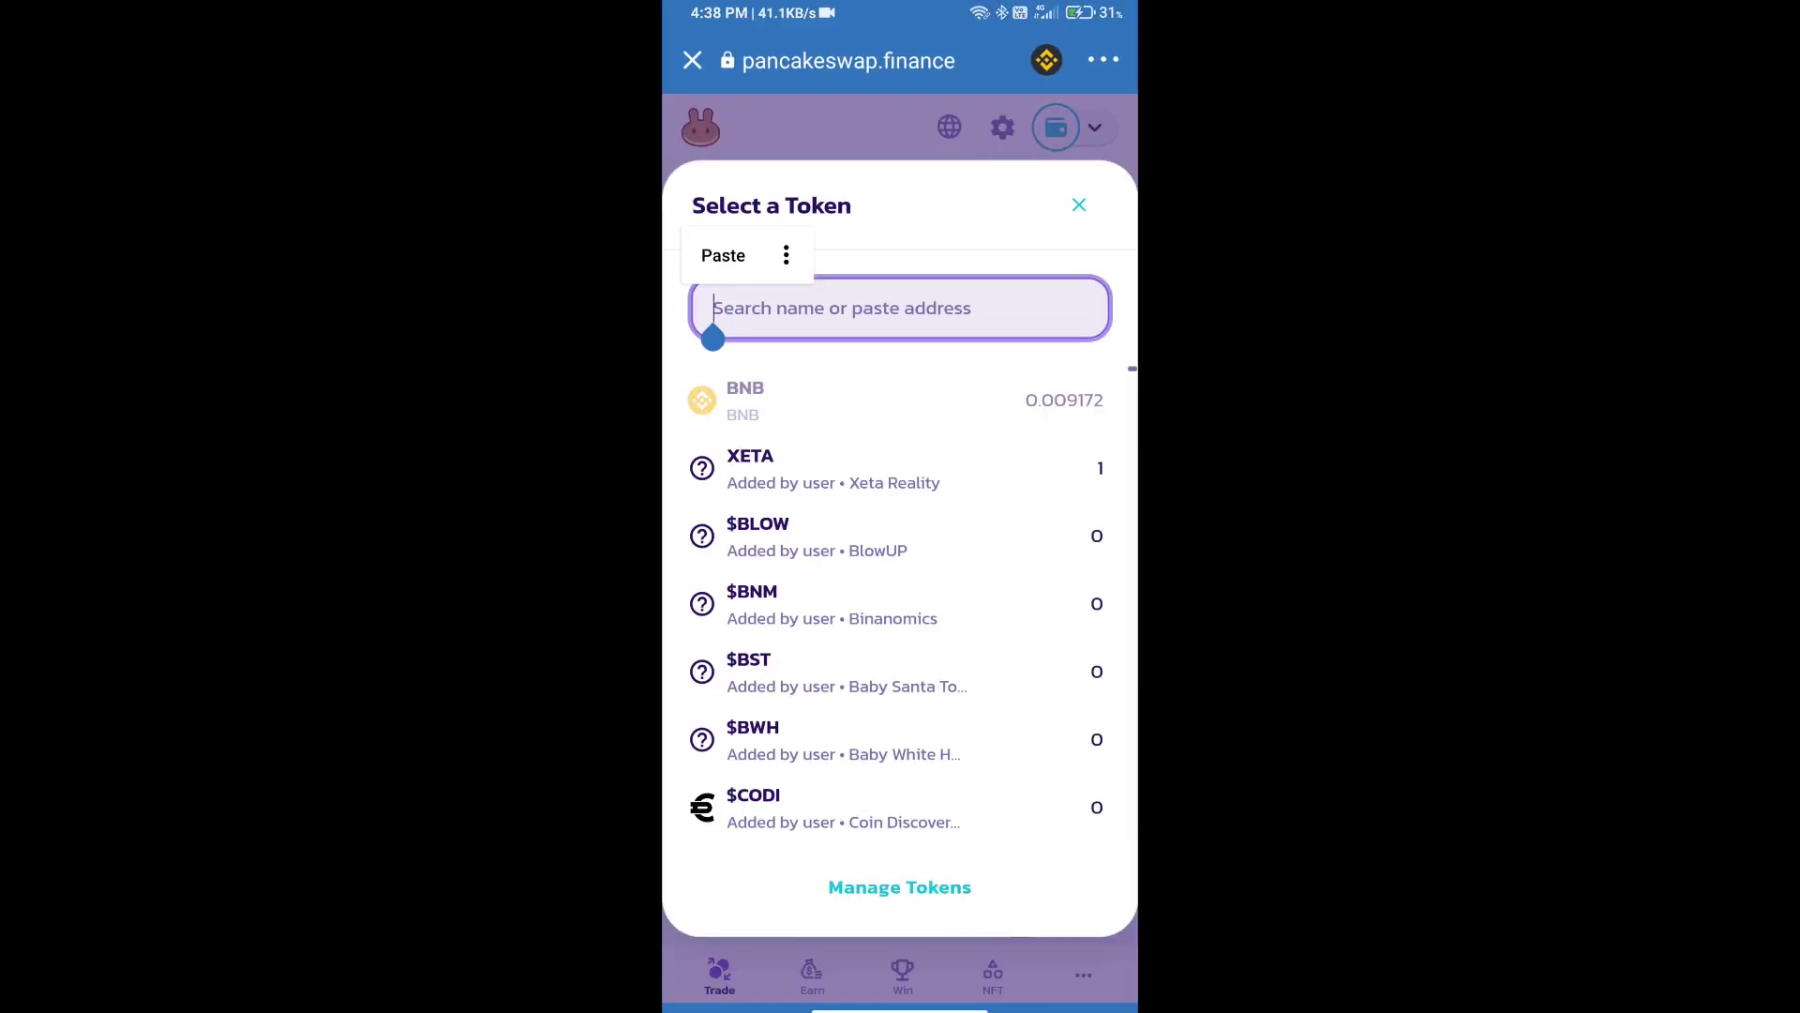
left_click(723, 255)
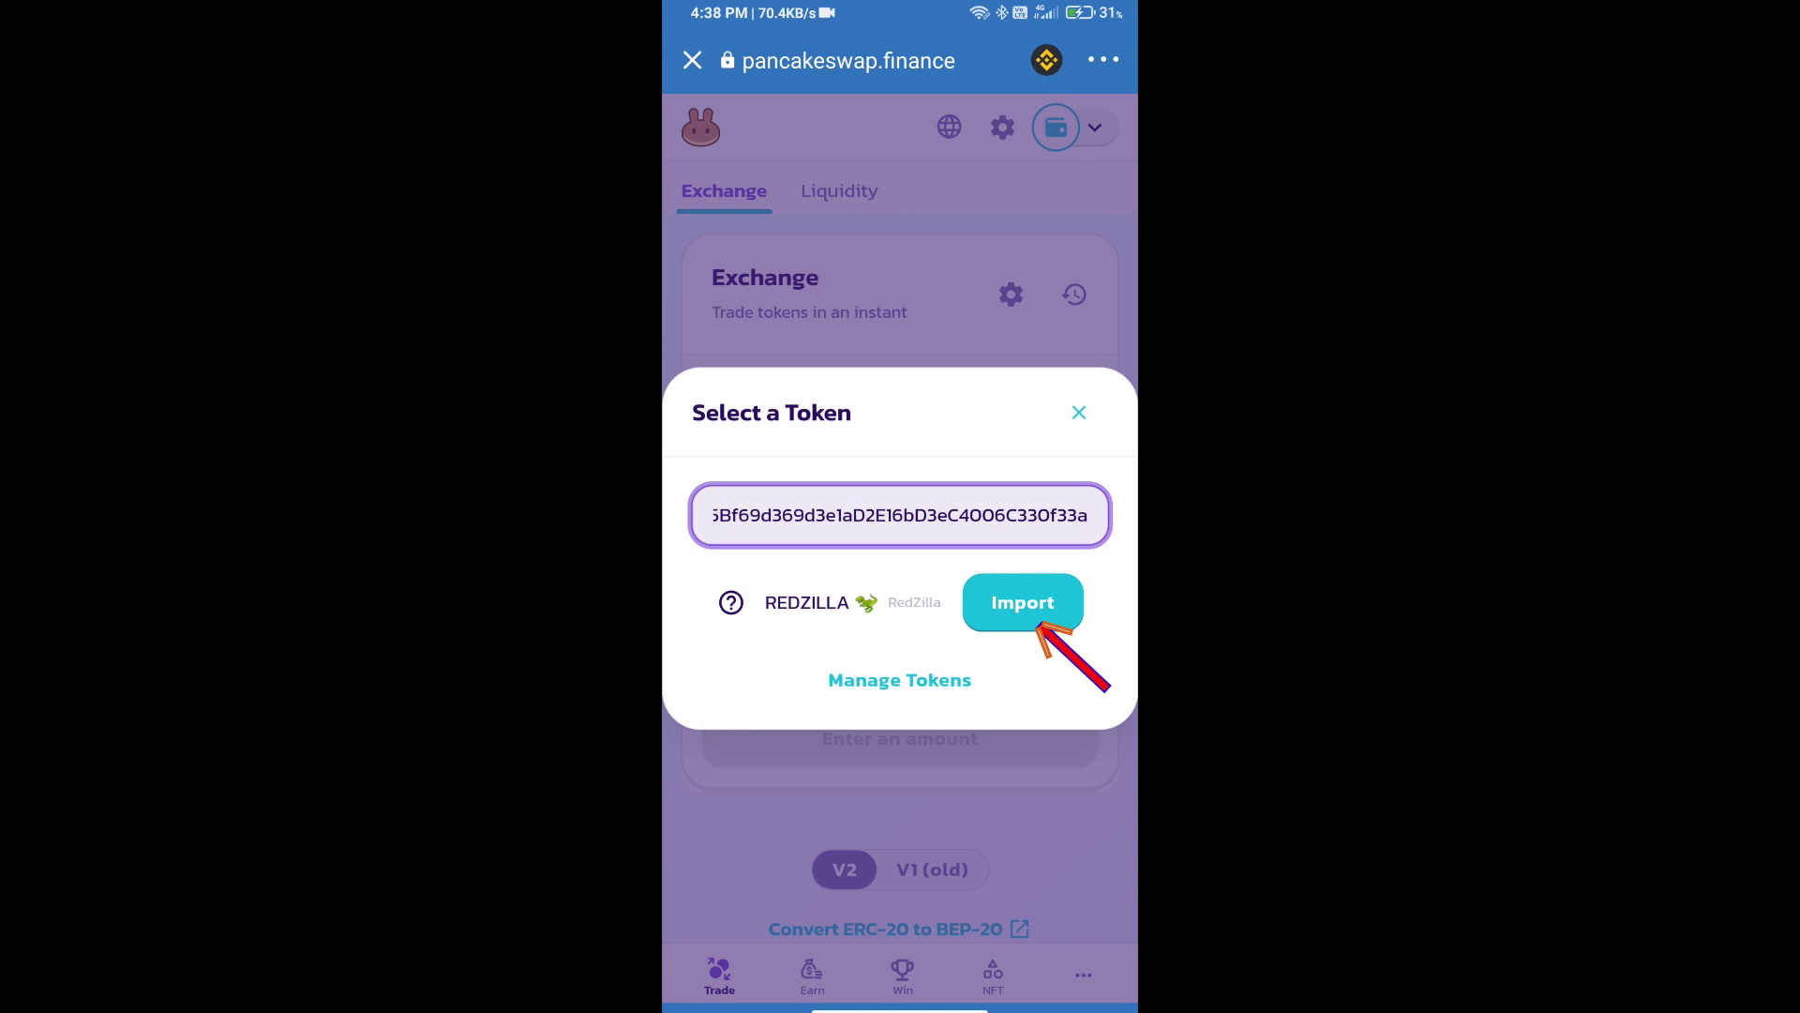
left_click(1022, 602)
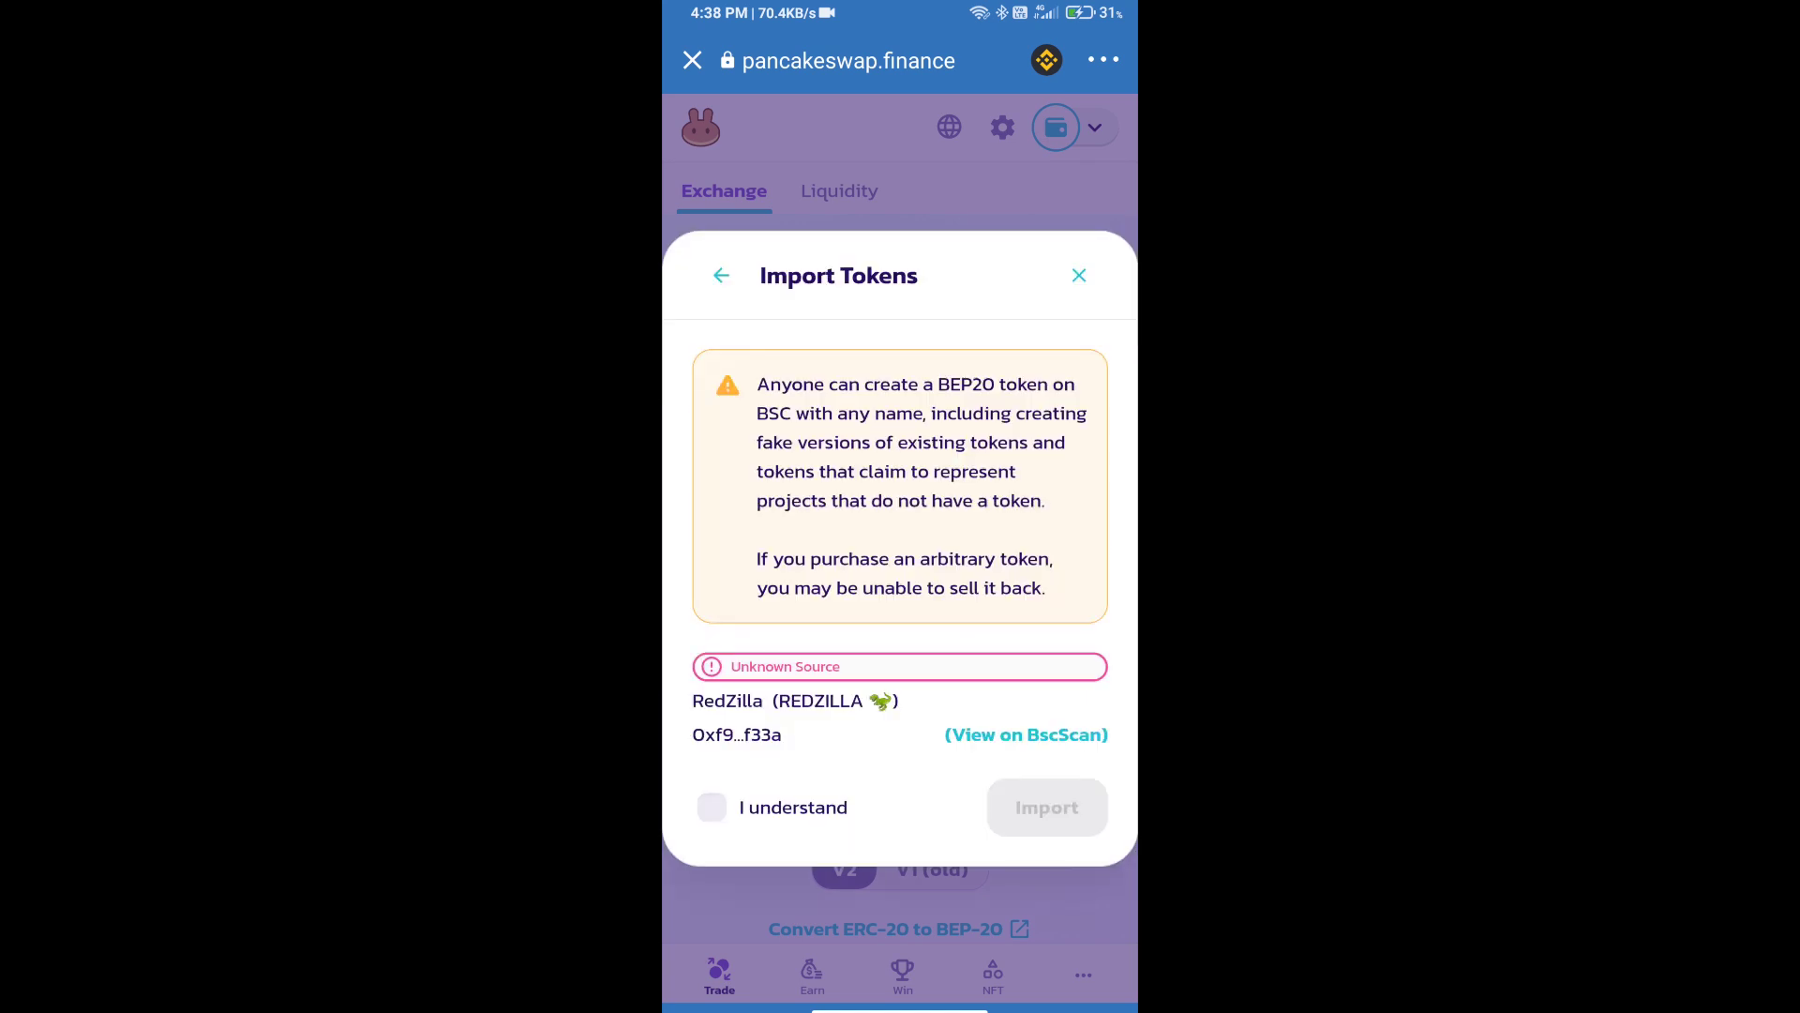
left_click(713, 808)
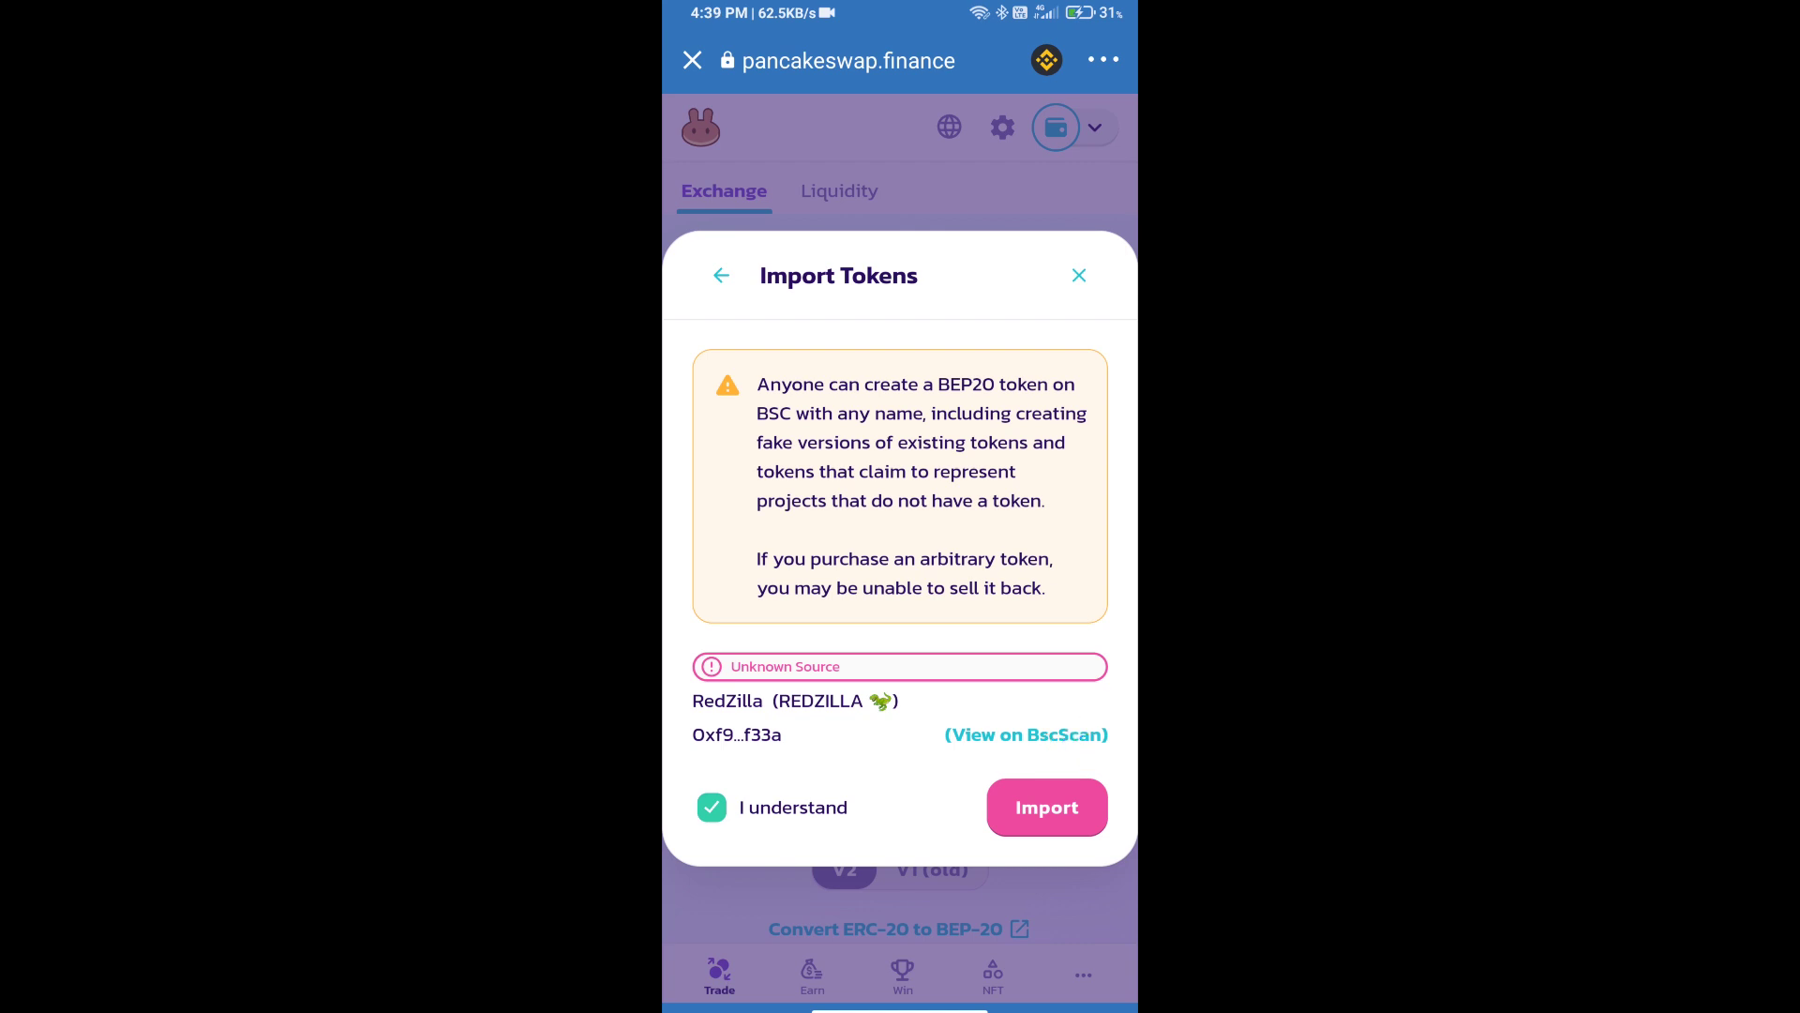
left_click(1047, 807)
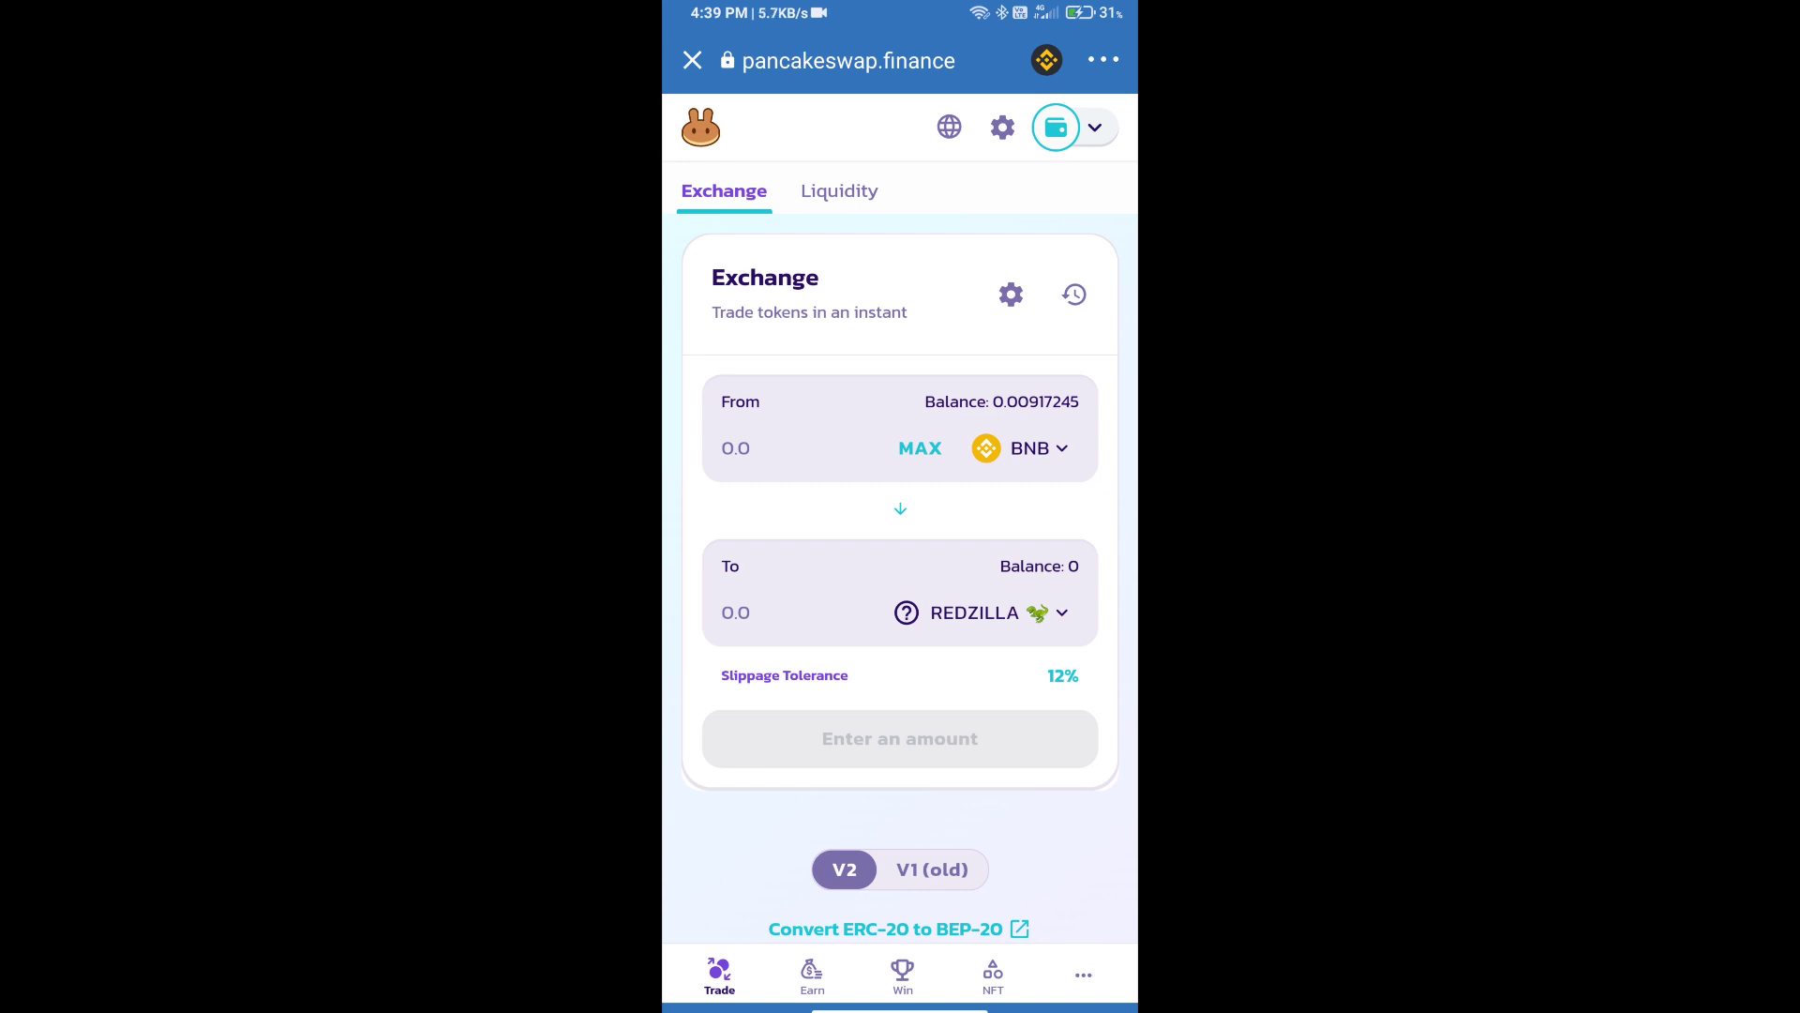
Step: Raise the swap's custom slippage tolerance from 12% to 17%
left_click(1011, 295)
left_click(998, 764)
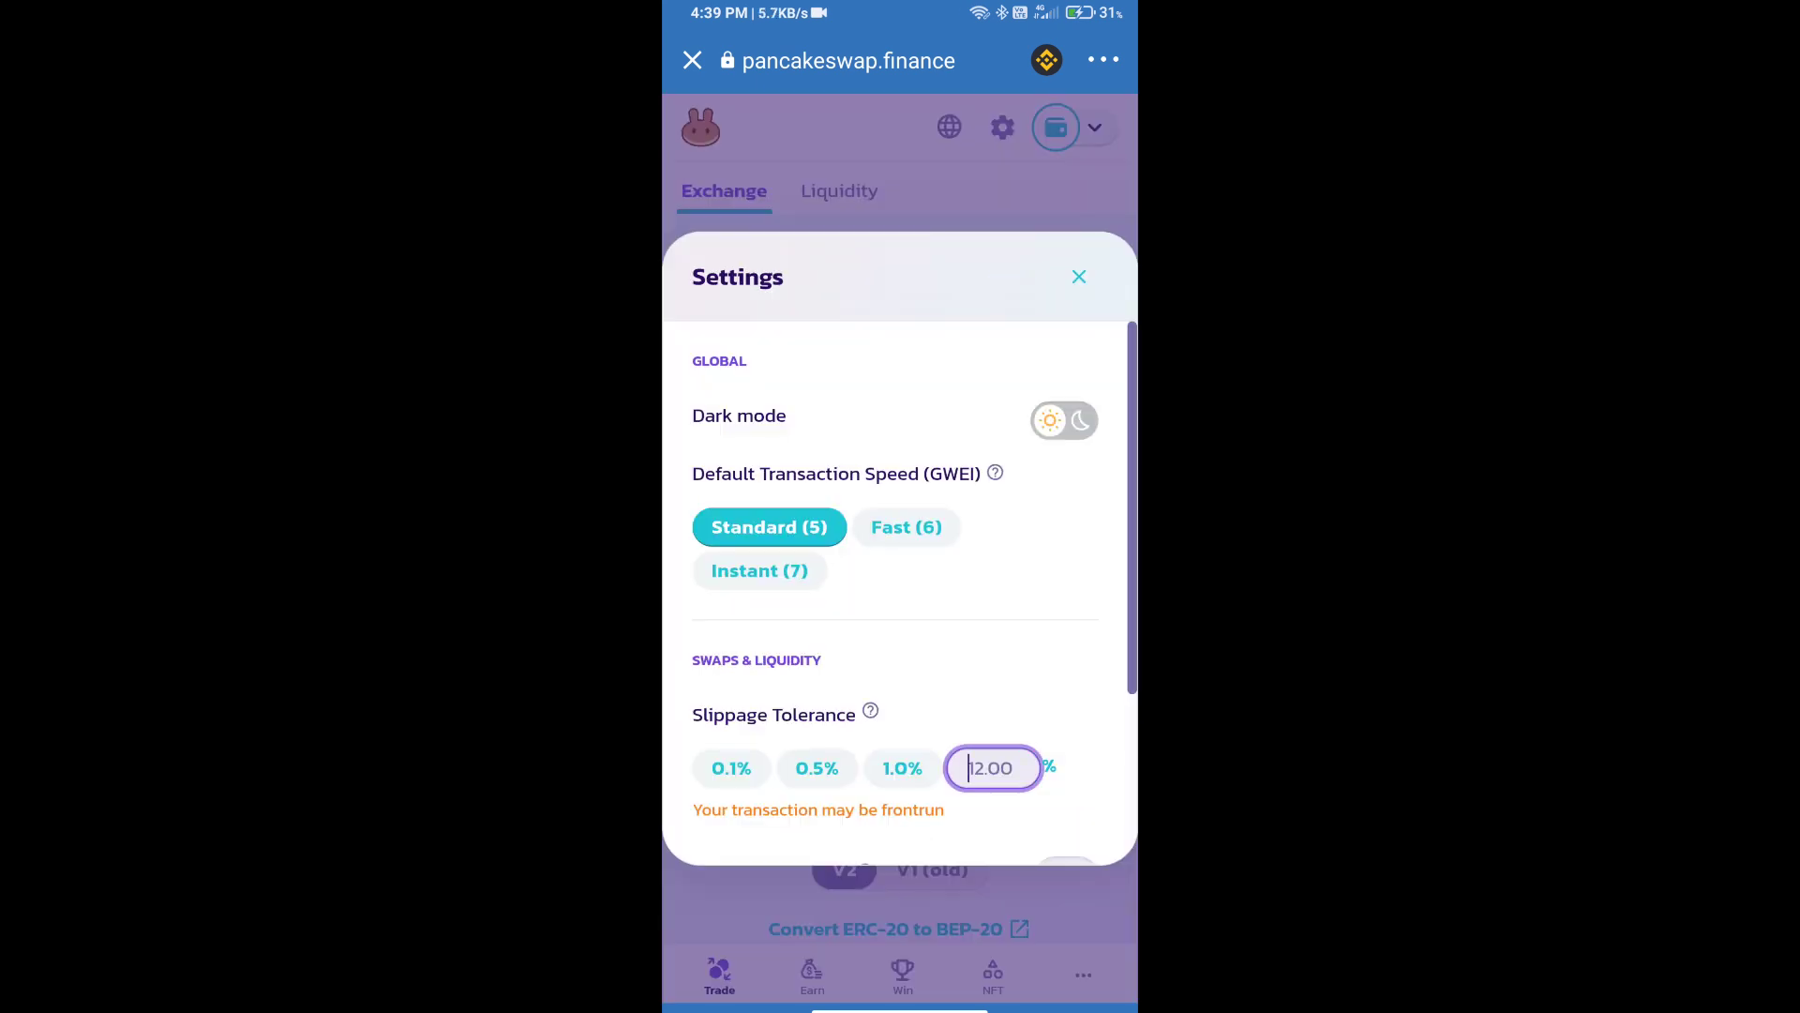
type("1")
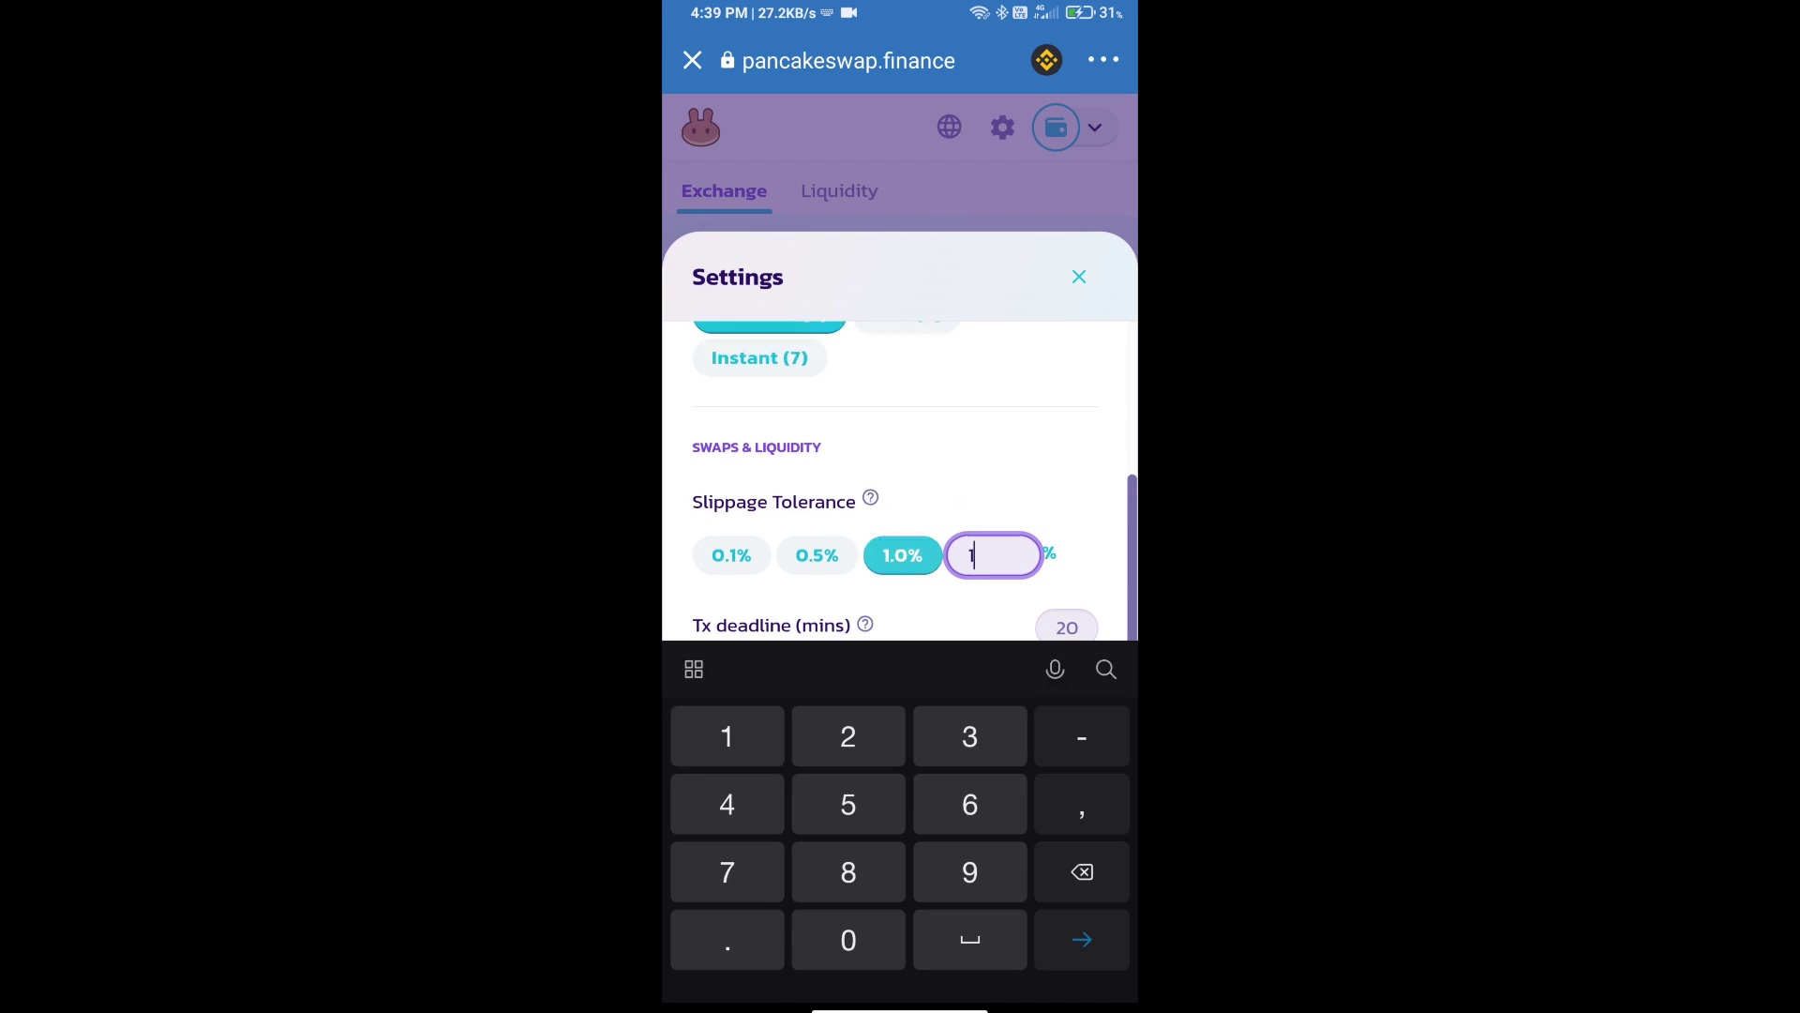
type("7")
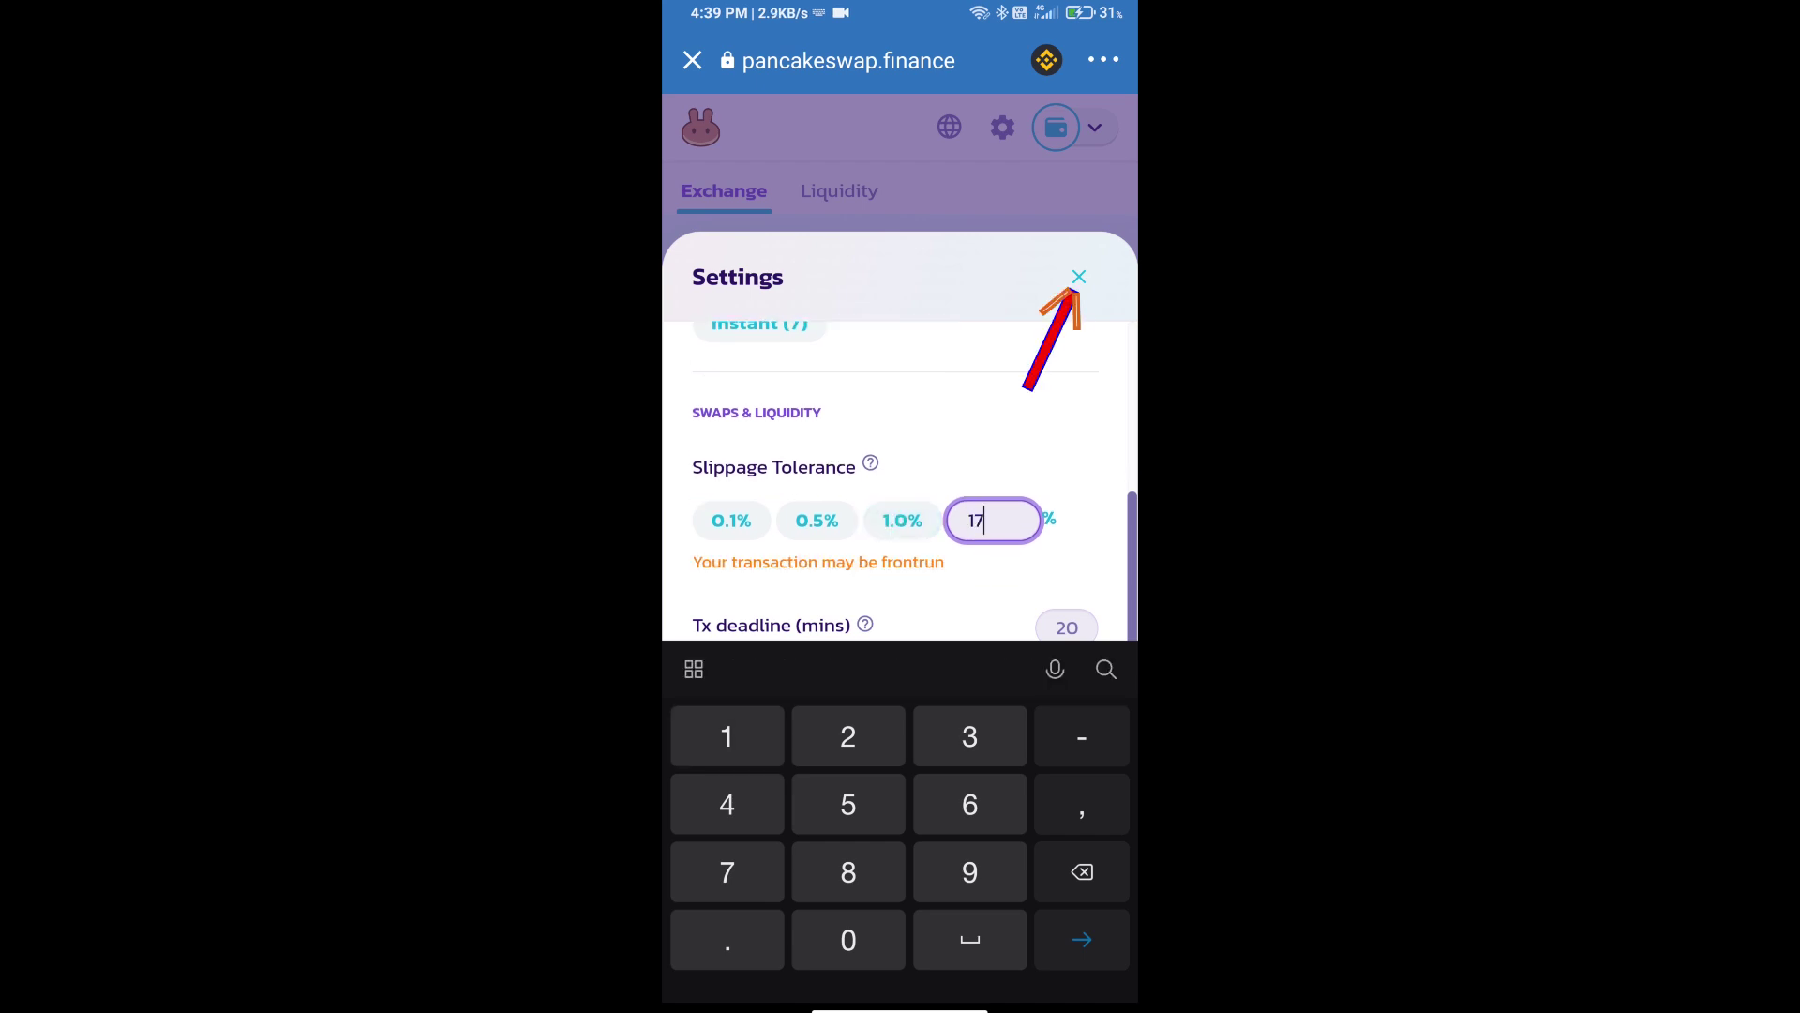
left_click(1078, 276)
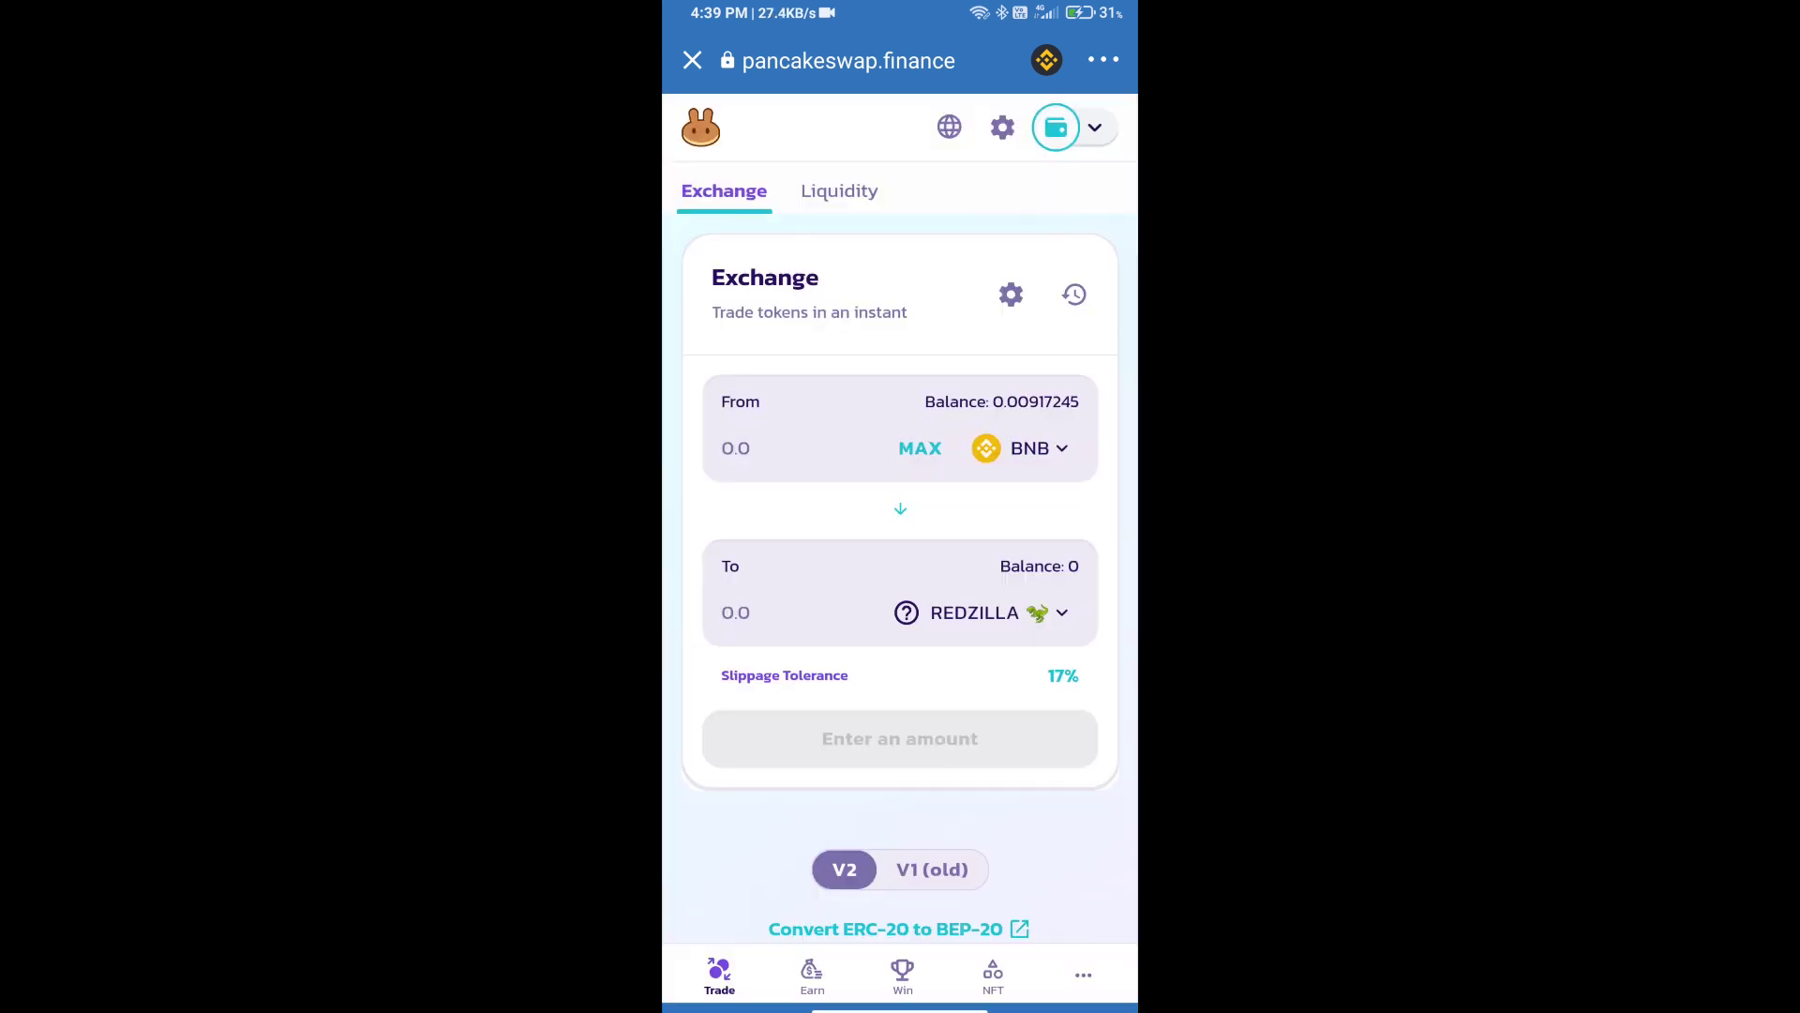
Step: Enter 10000 REDZILLA as the amount to receive and bring up the swap confirmation
left_click(736, 612)
type("10000")
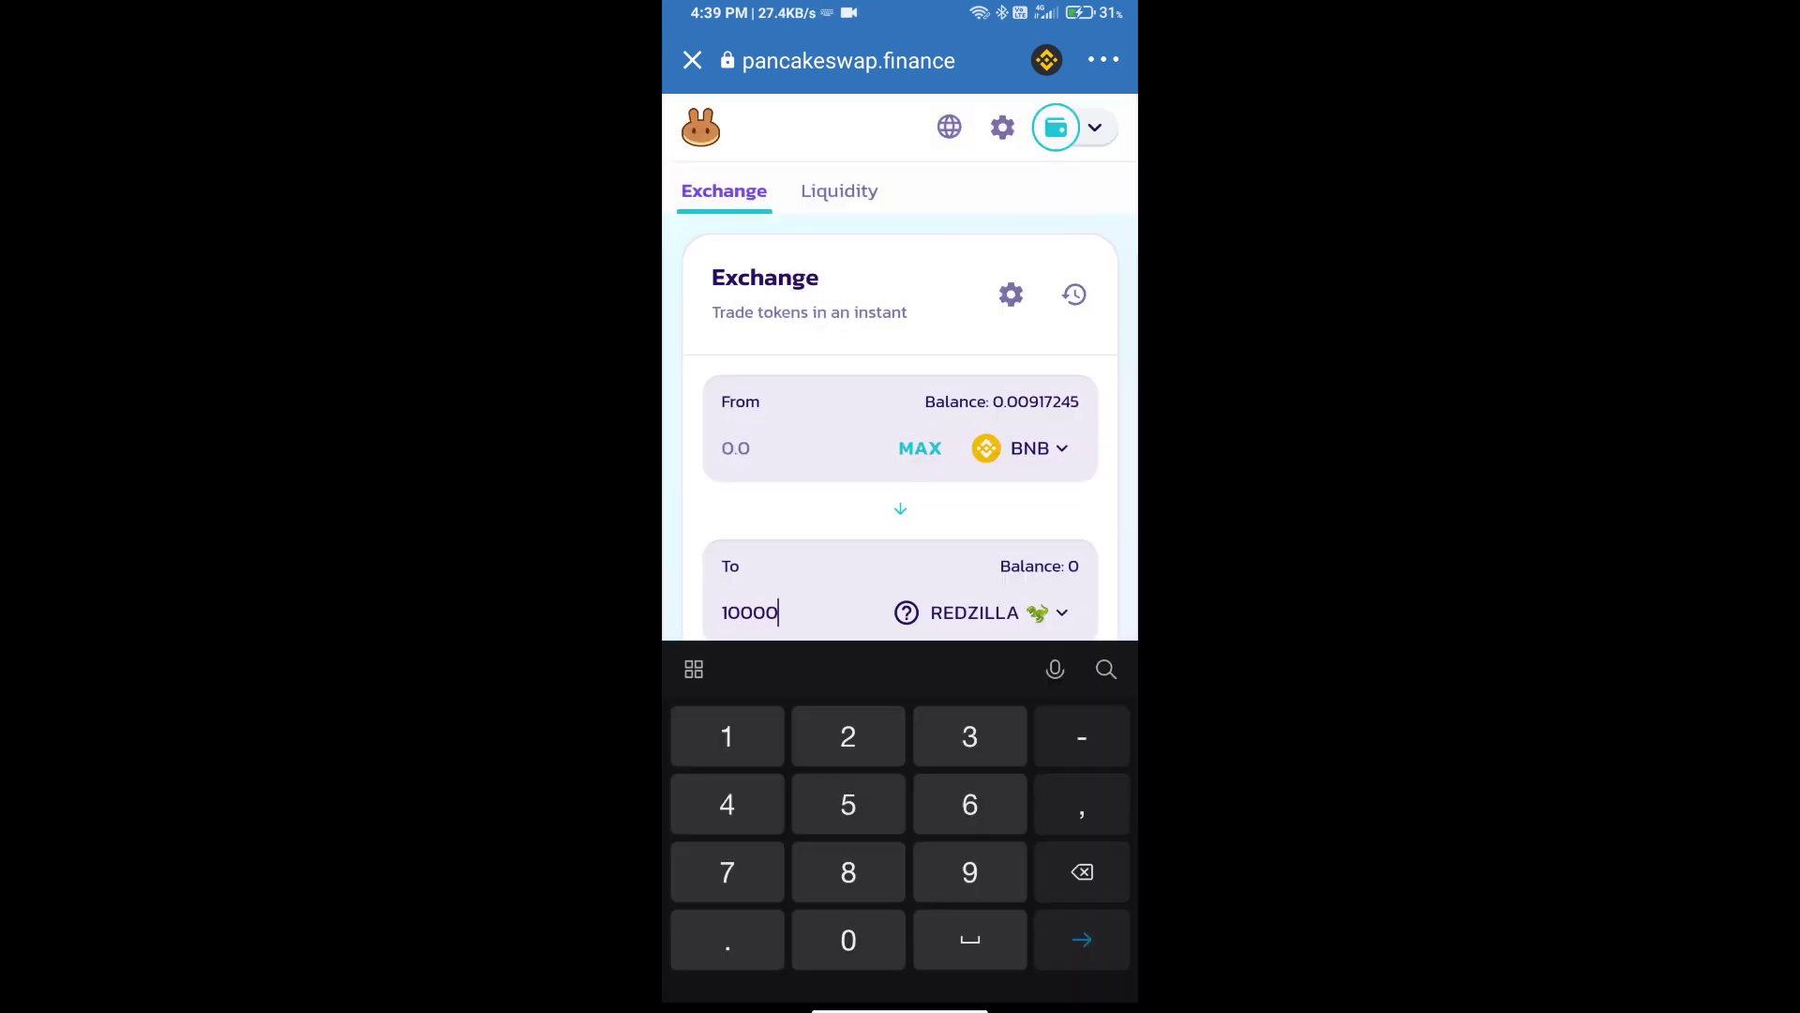
scroll(901, 423, "down", 5)
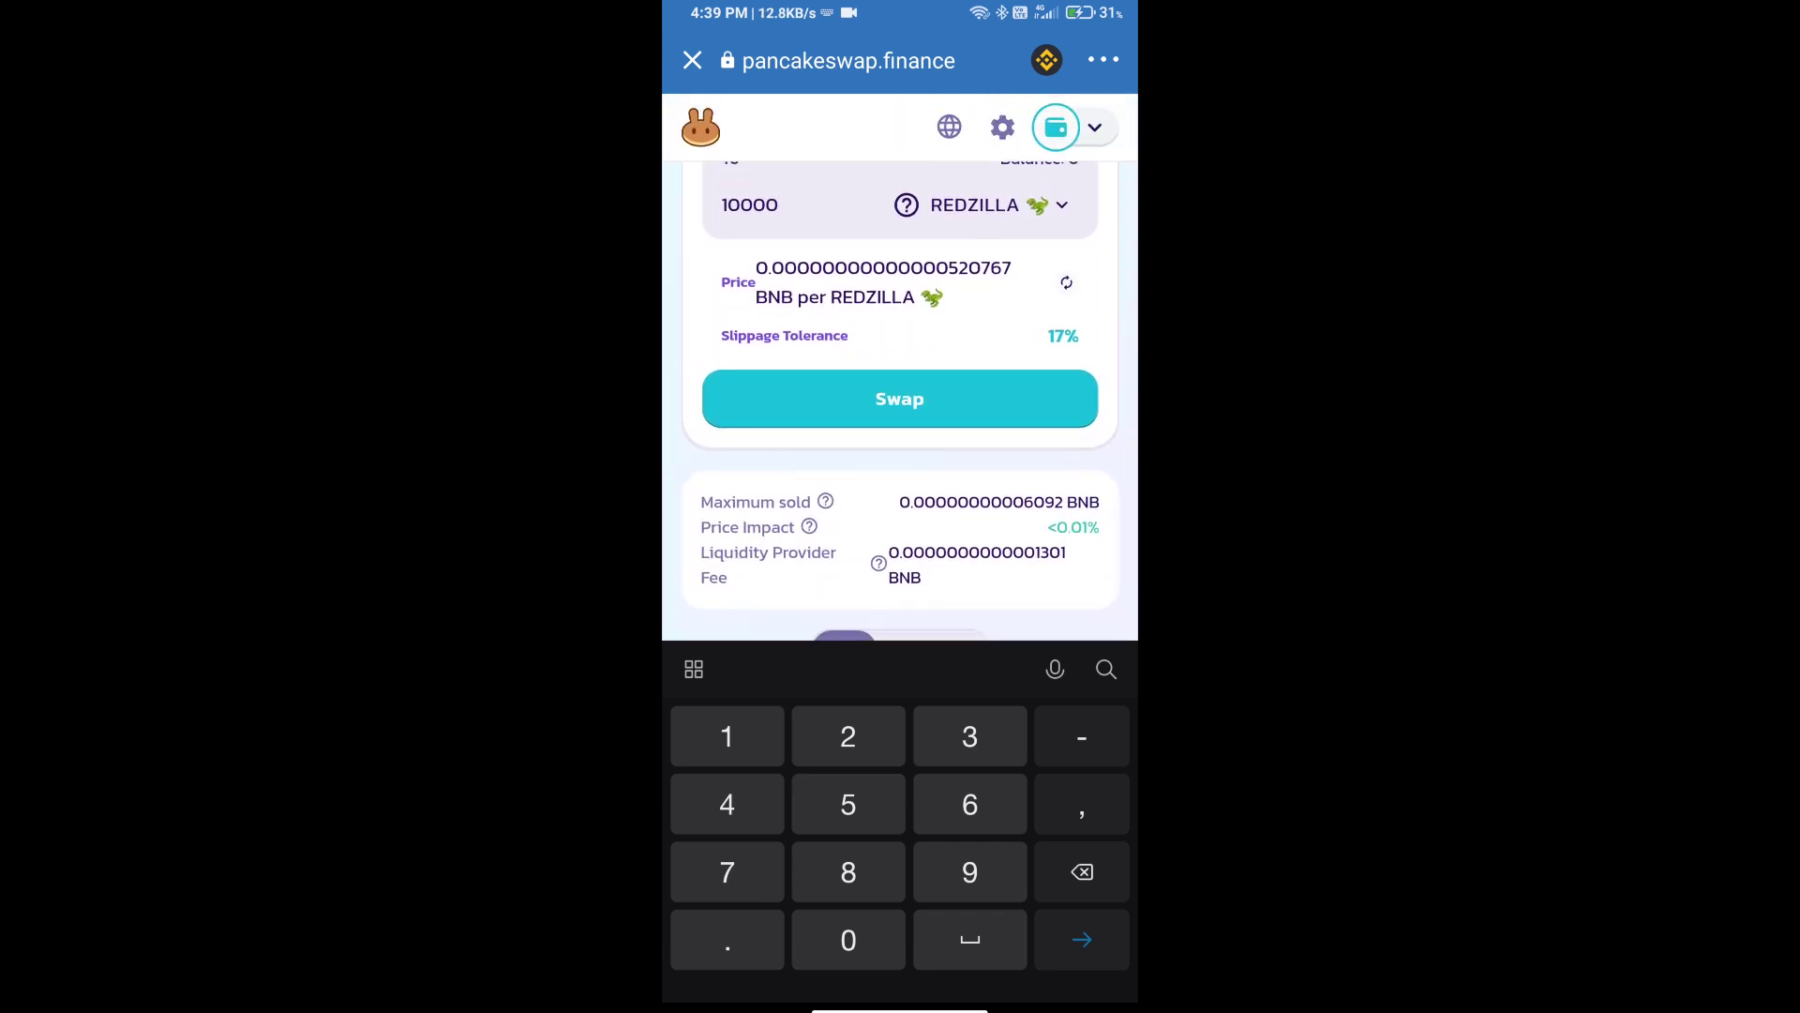
left_click(899, 398)
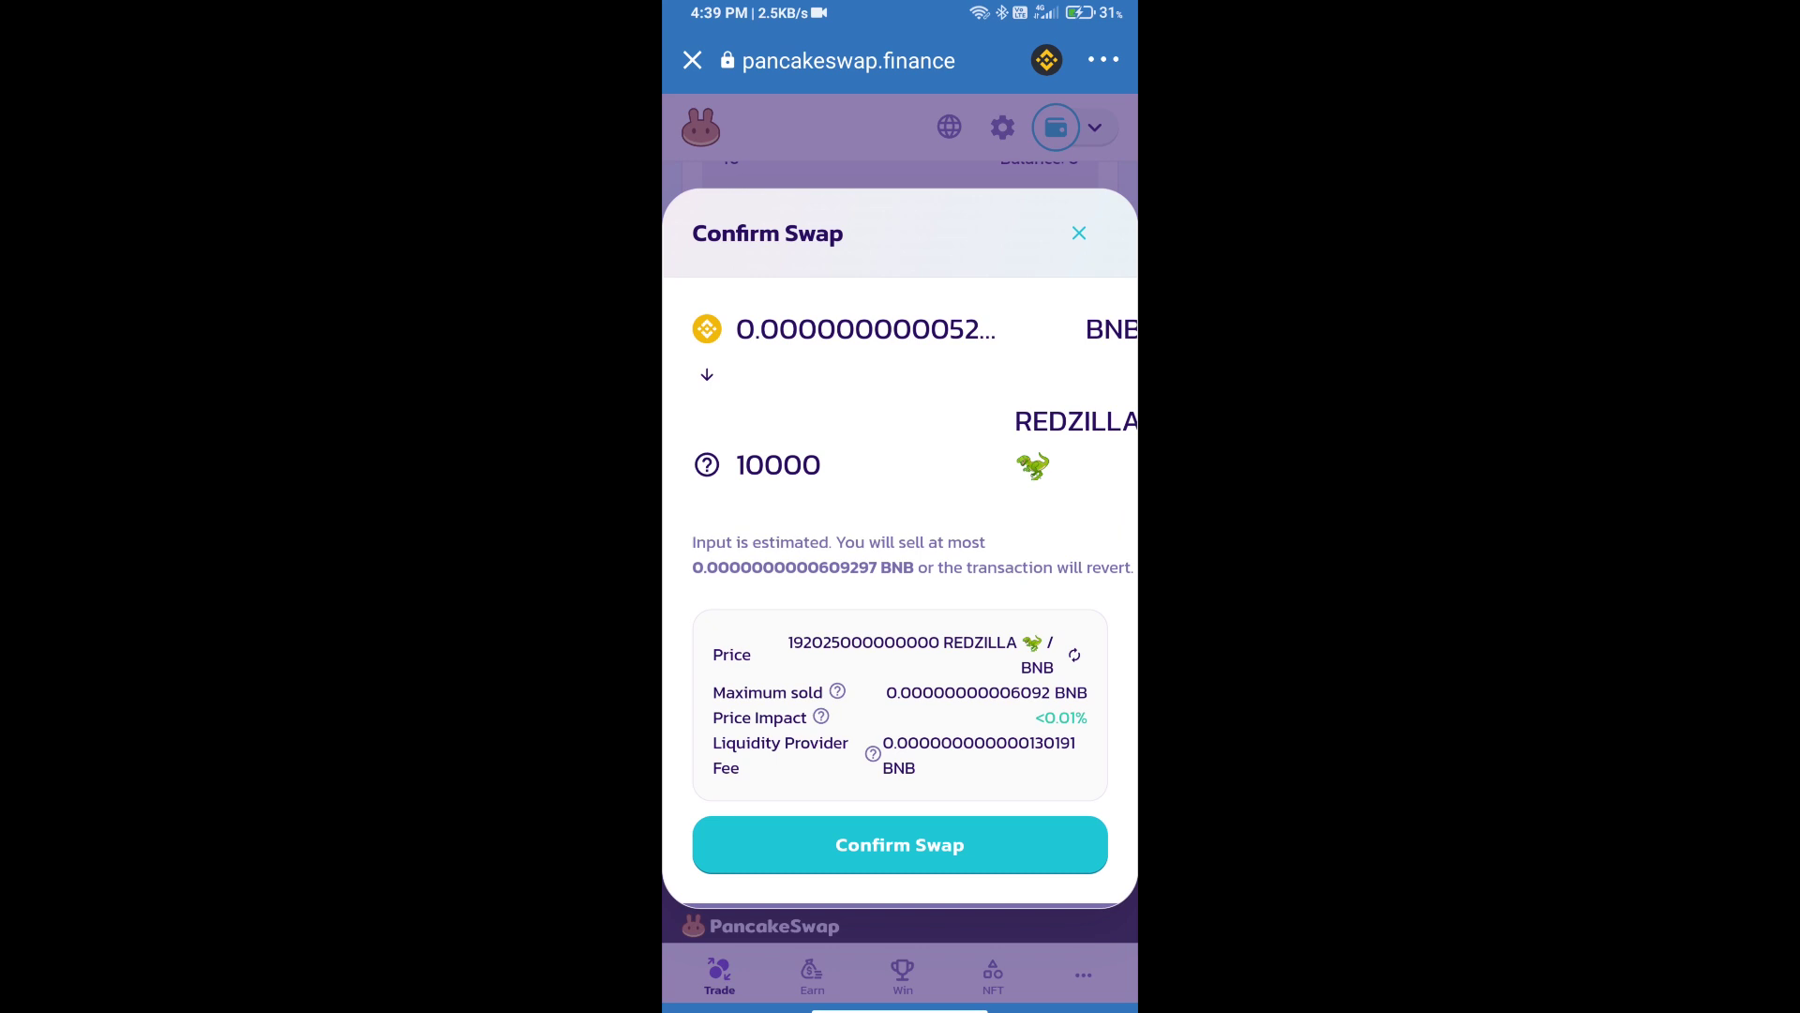